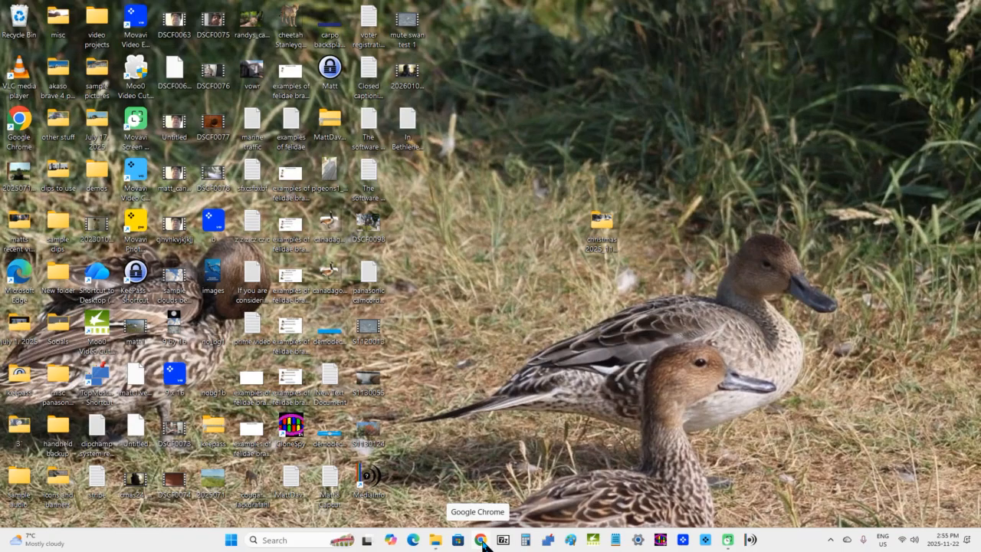
click(481, 541)
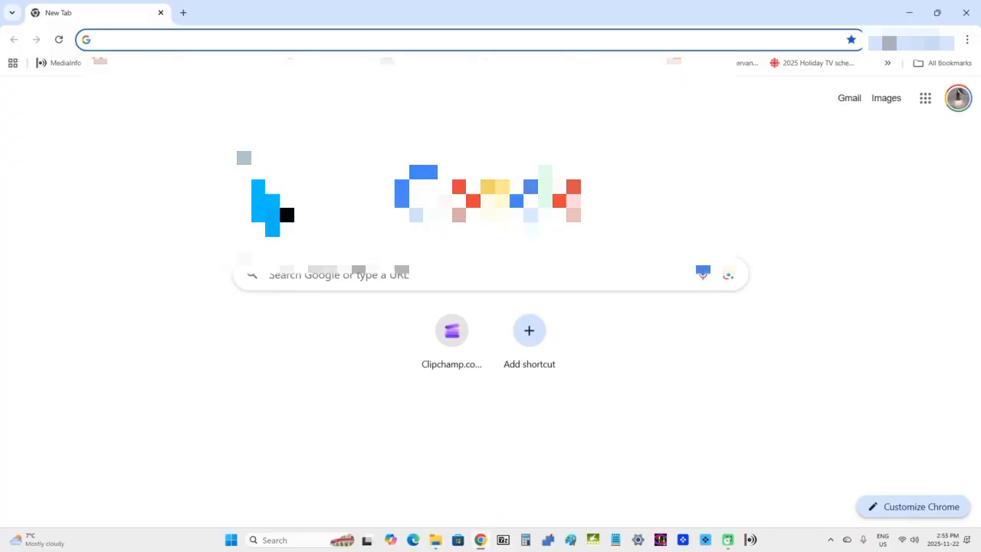
click(214, 33)
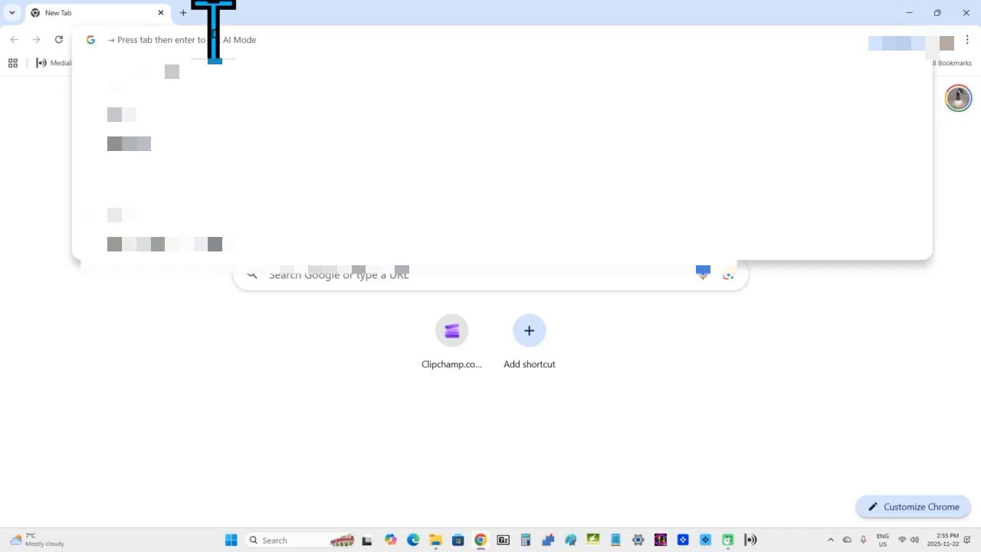
text(www)
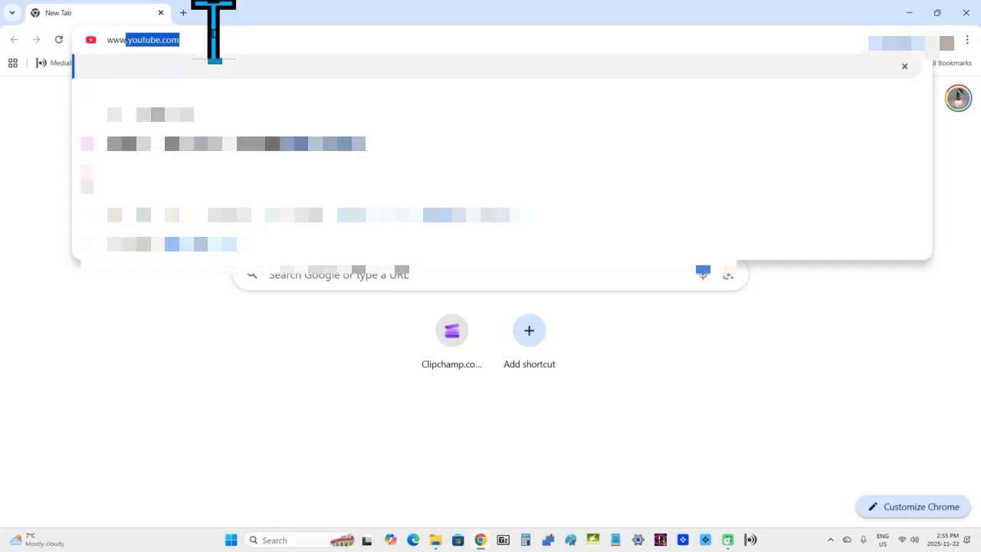
text(.)
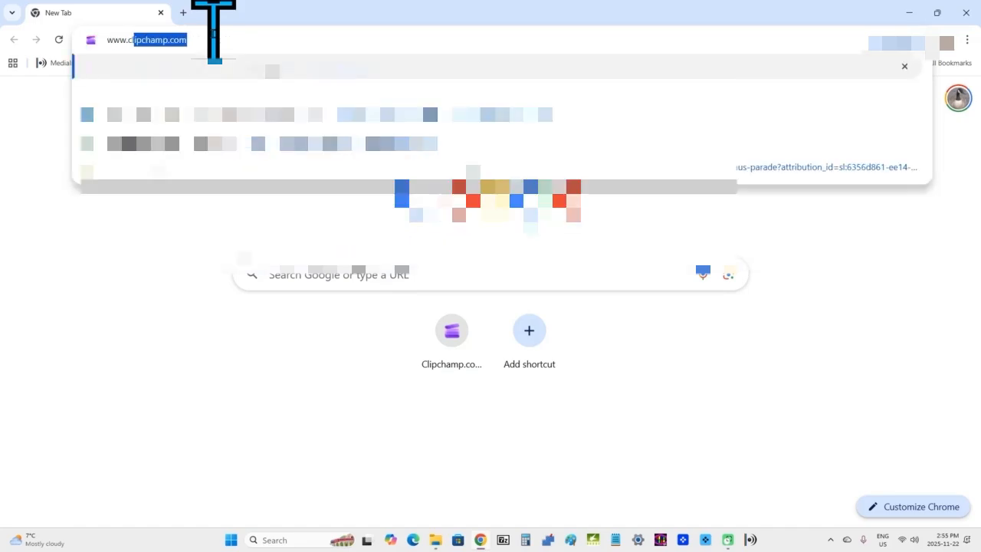
text(clipchamp)
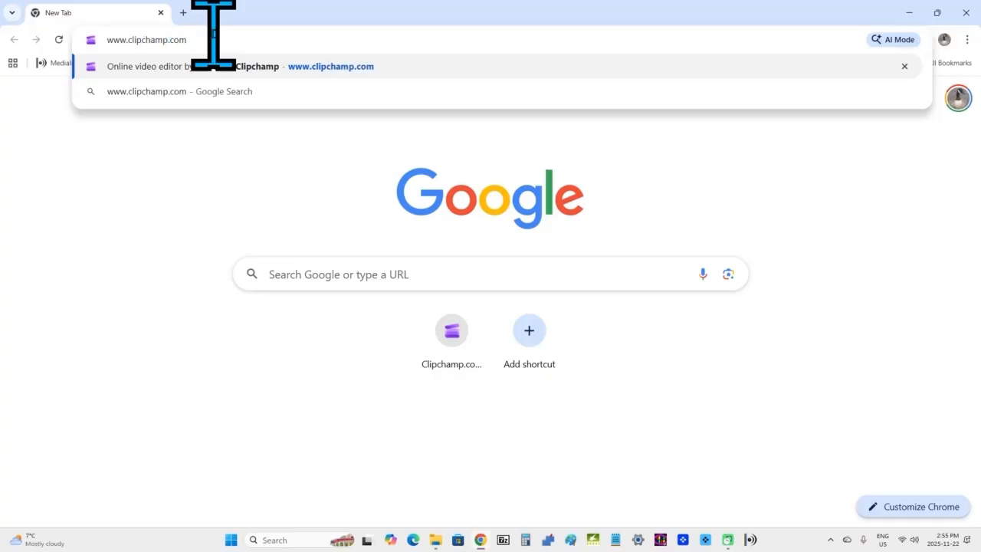
text(.com)
key(Return)
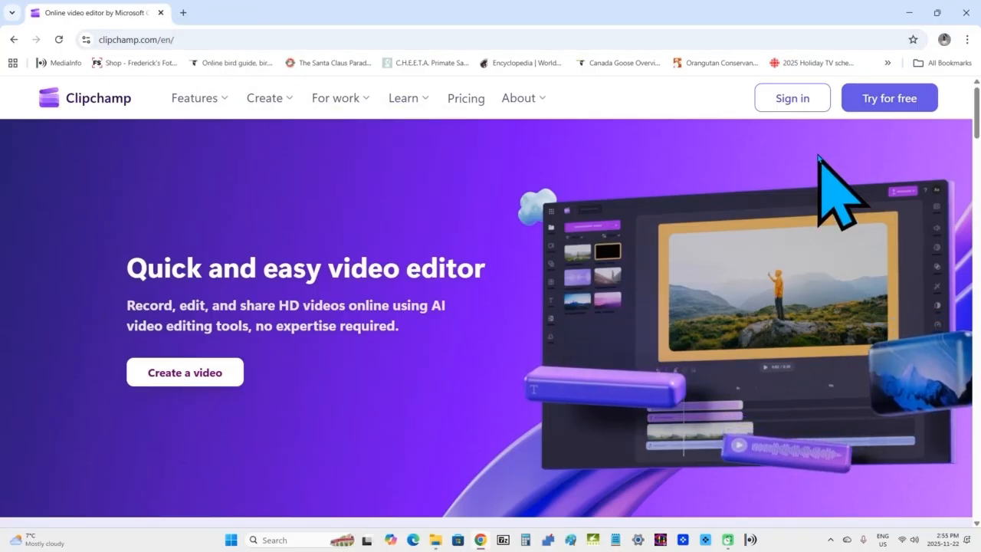
Step: Sign in to Clipchamp with the Microsoft account and create a new video from scratch
click(789, 107)
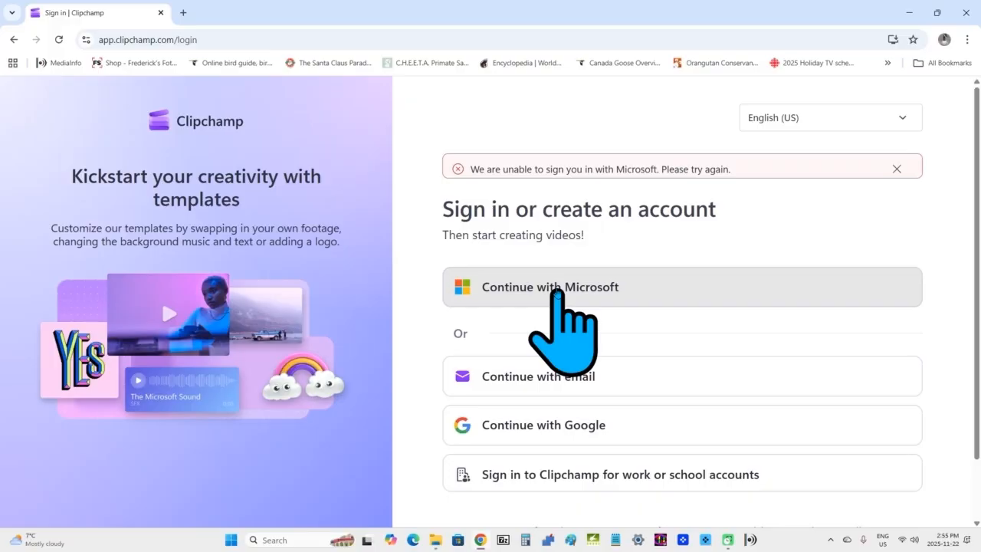
click(558, 291)
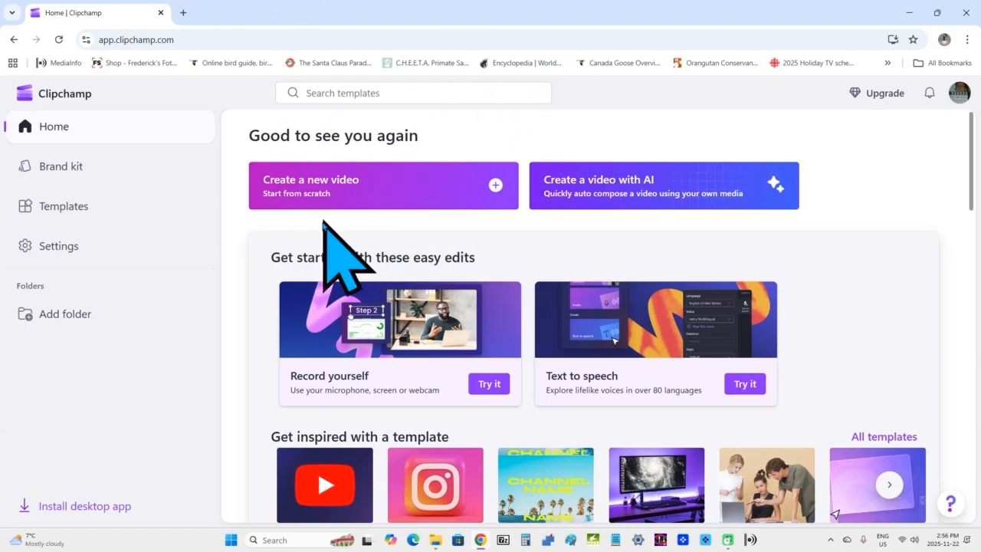
click(371, 192)
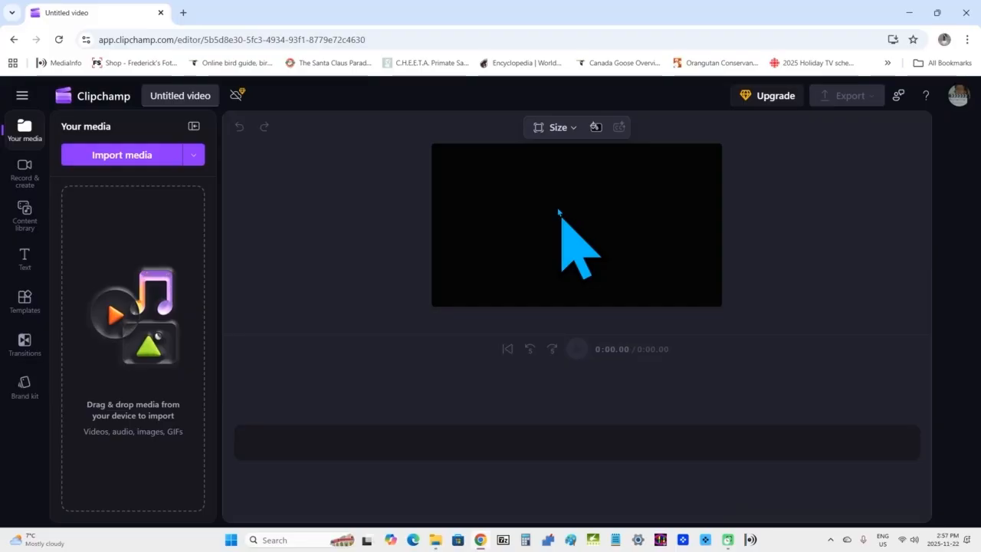
Step: Set the video size to Wide 16:9 and name the project "fade through black transition"
click(565, 135)
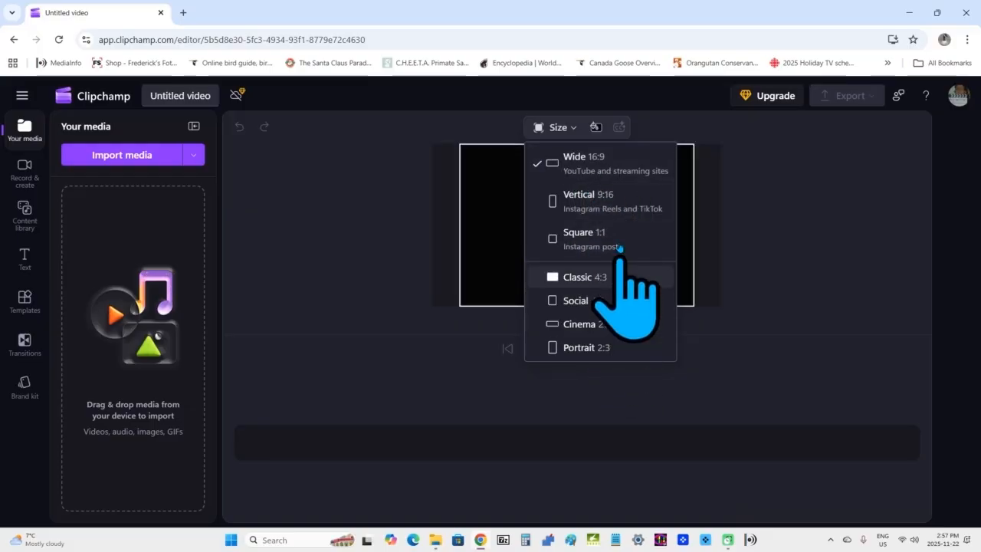
click(624, 162)
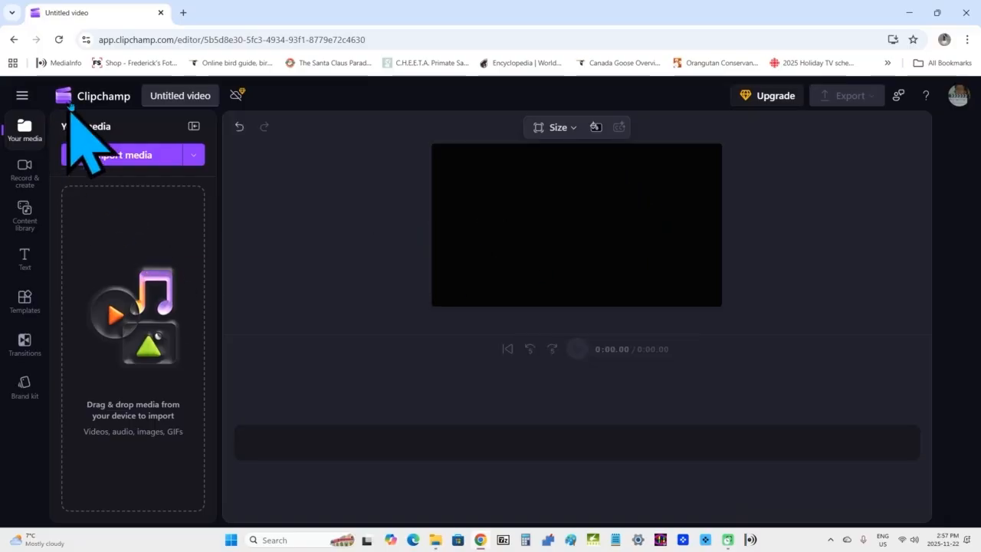
click(154, 88)
mouse_move(480, 539)
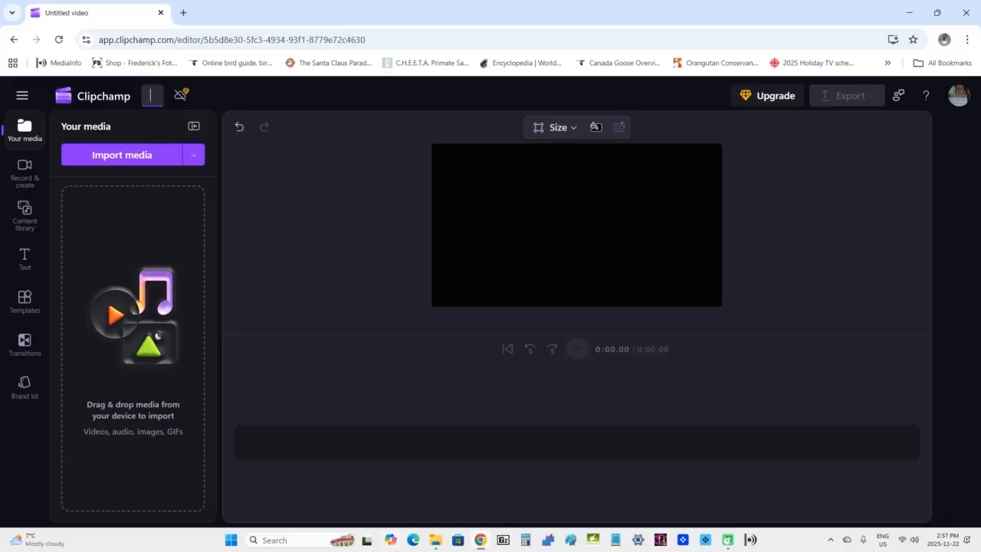
text(lack)
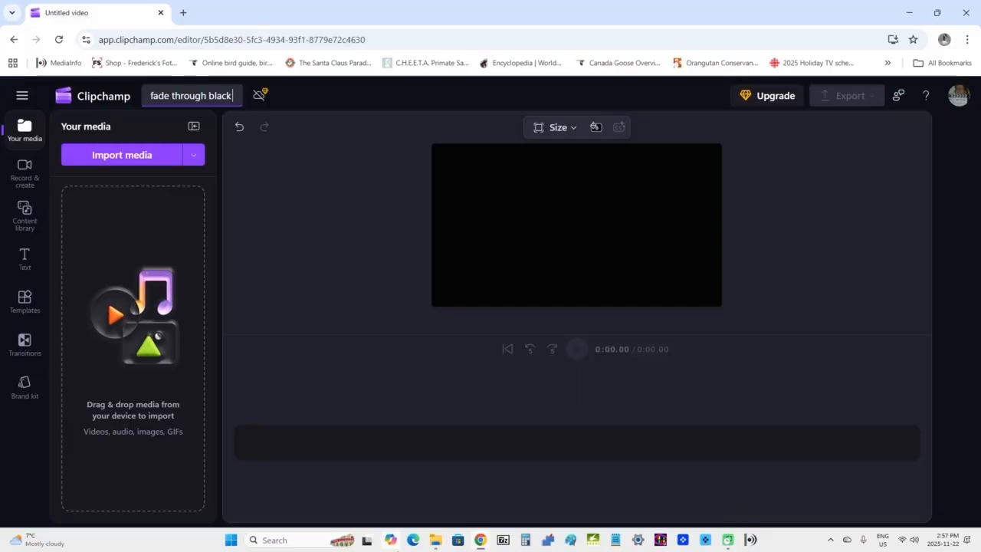
text( transition)
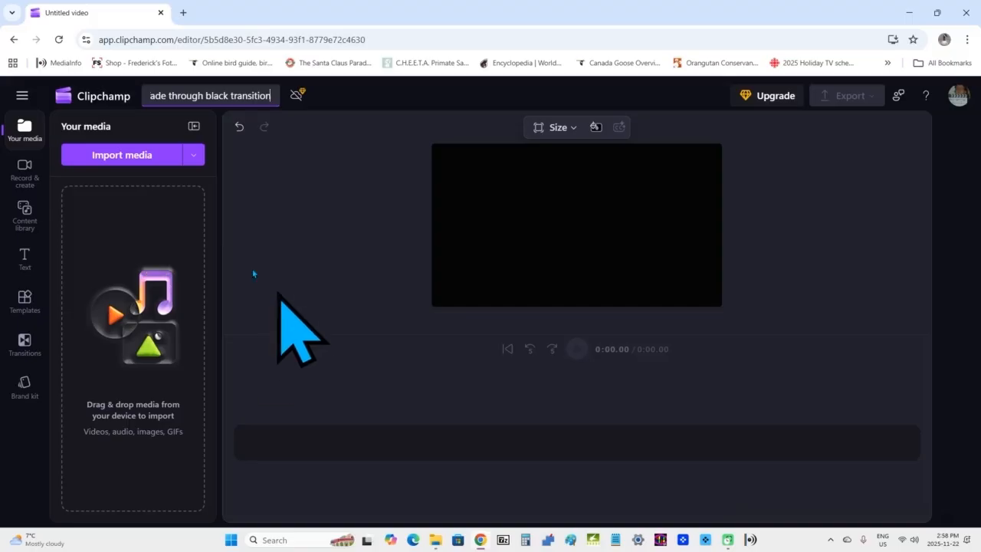
Step: Start a media import and browse to the "fade through black transition" folder inside sample clips > clipchamp on the Desktop
click(123, 156)
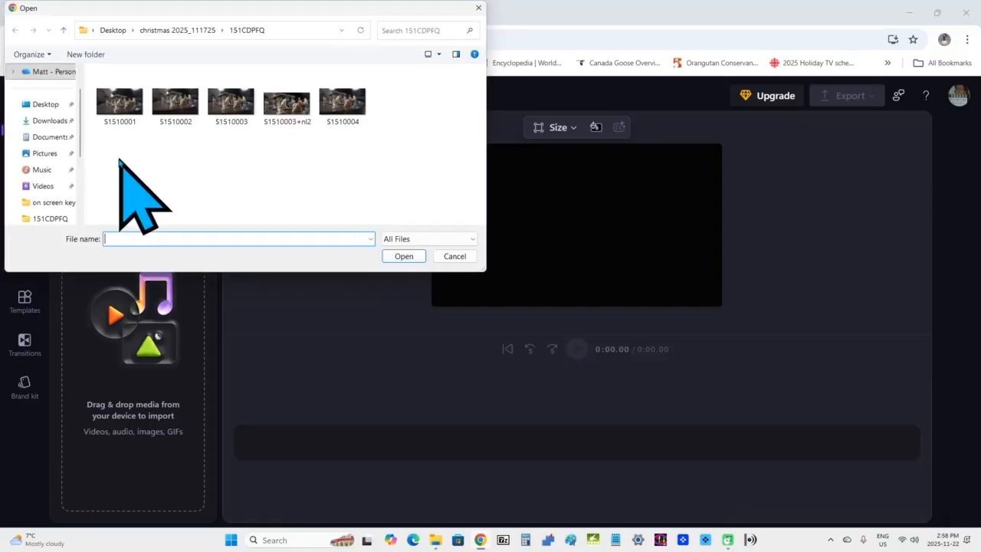
scroll(79, 158, up, 1)
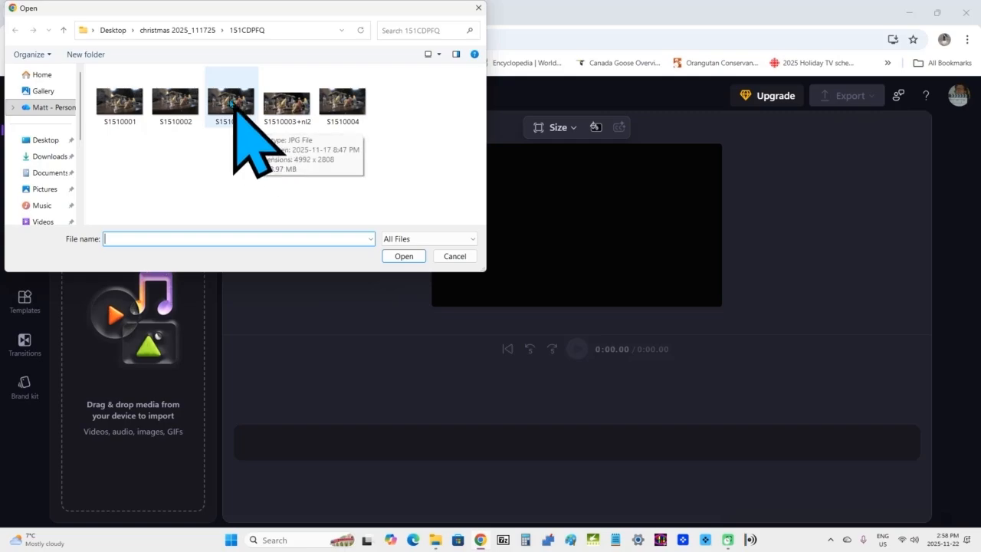
click(112, 30)
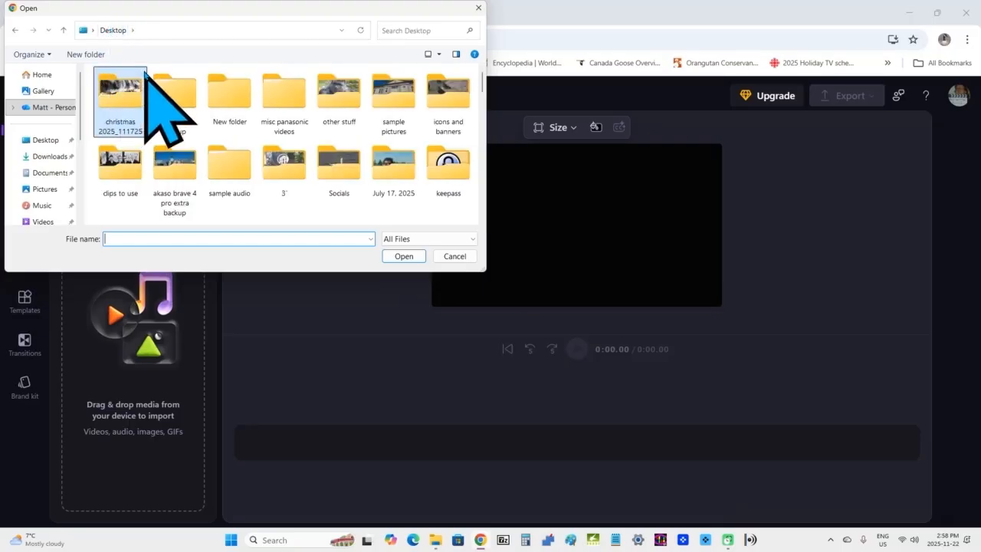
scroll(373, 146, down, 1)
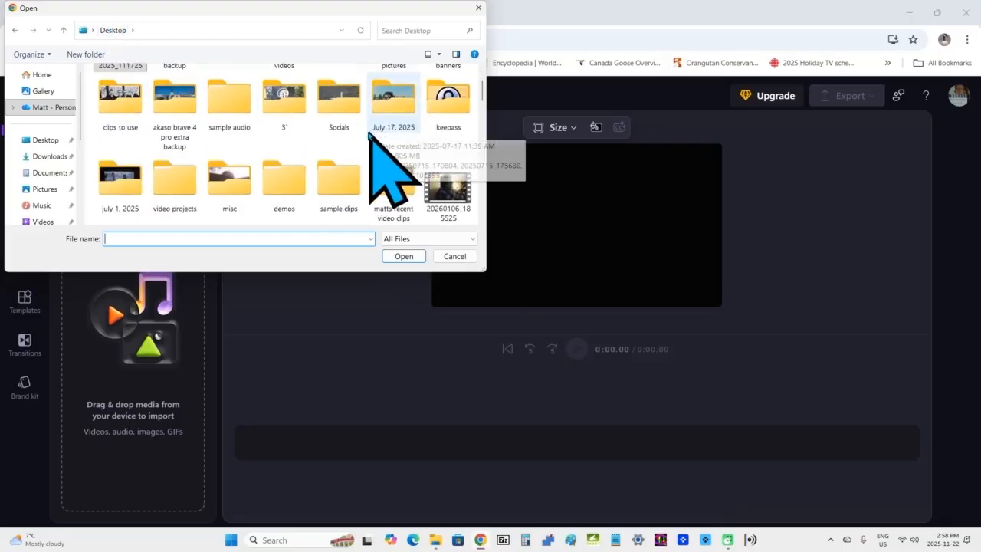
scroll(260, 157, down, 1)
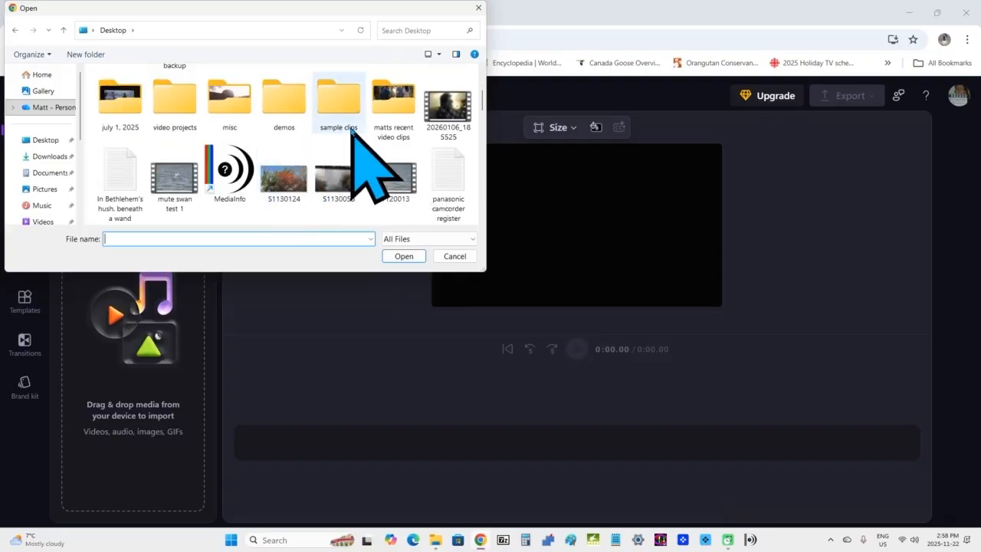
scroll(387, 138, up, 1)
scroll(380, 153, down, 1)
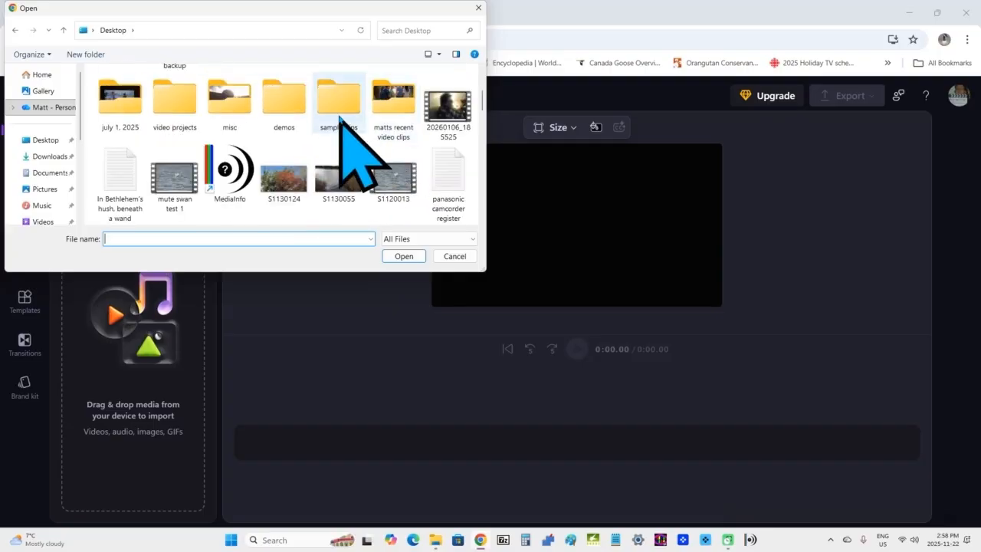
double_click(340, 116)
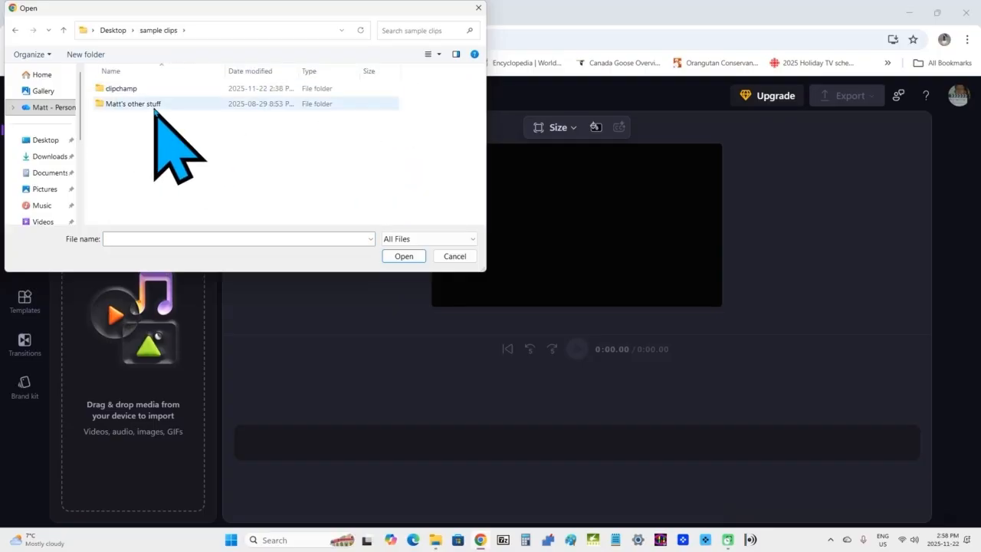
double_click(120, 89)
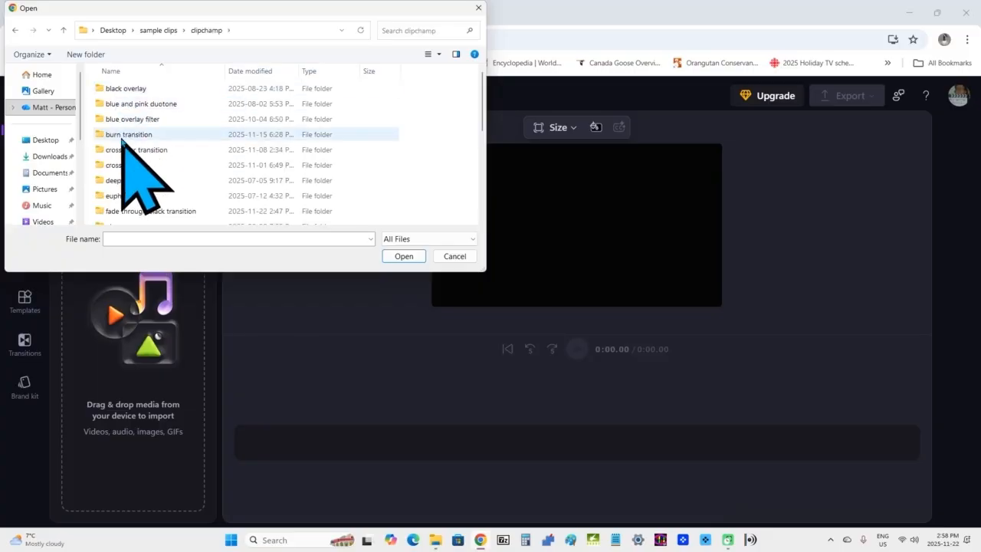
scroll(136, 130, down, 2)
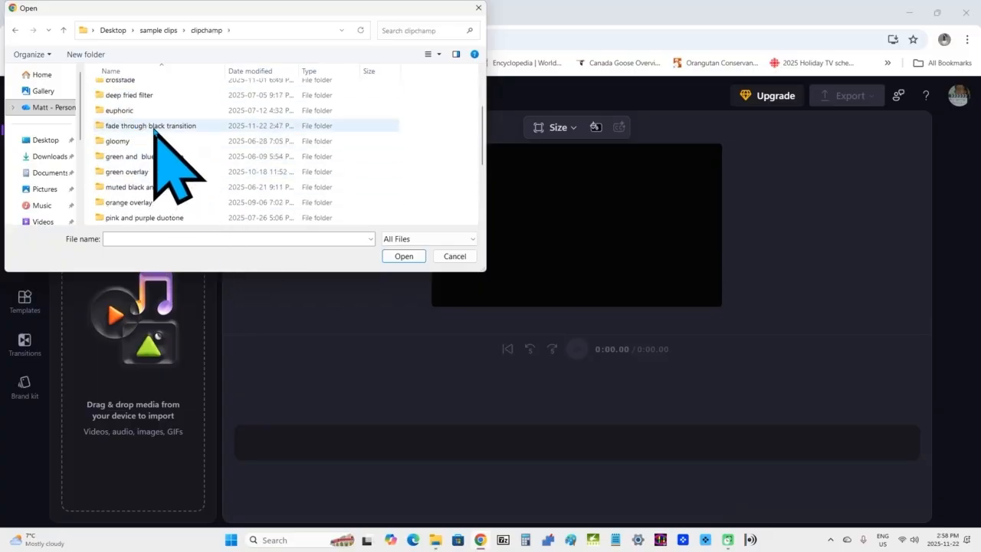
double_click(154, 127)
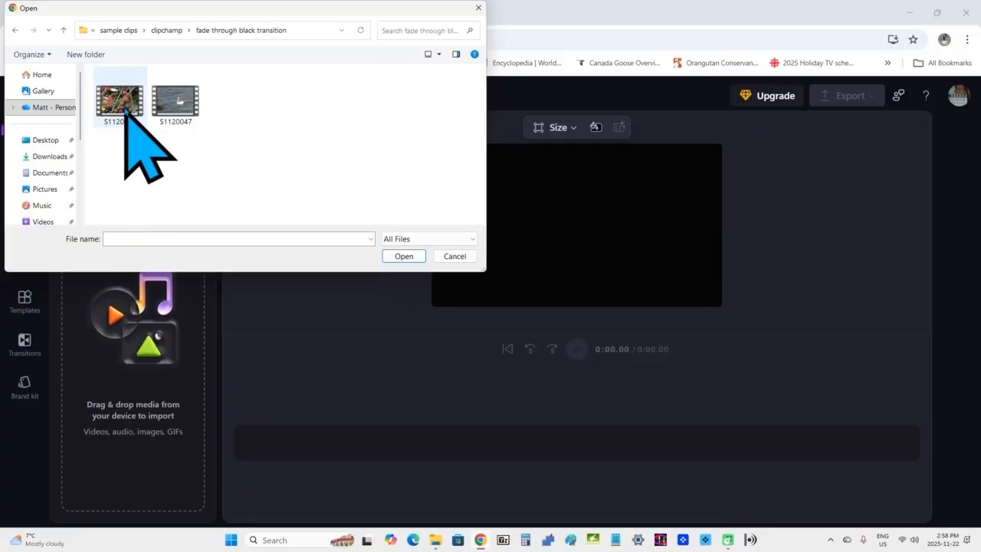
Step: Import the two video clips S1120006 and S1120047 together into the project media
click(125, 110)
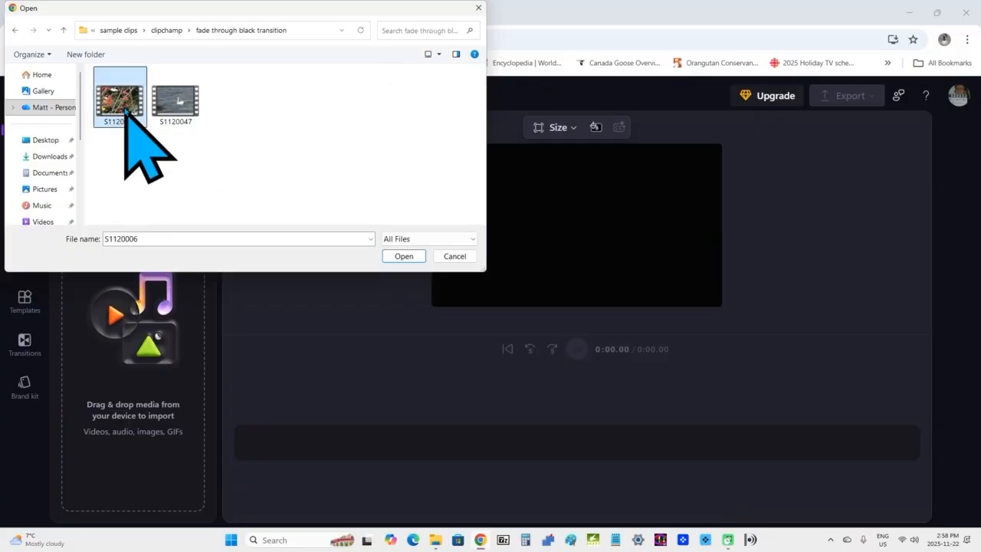
ctrl+click(186, 101)
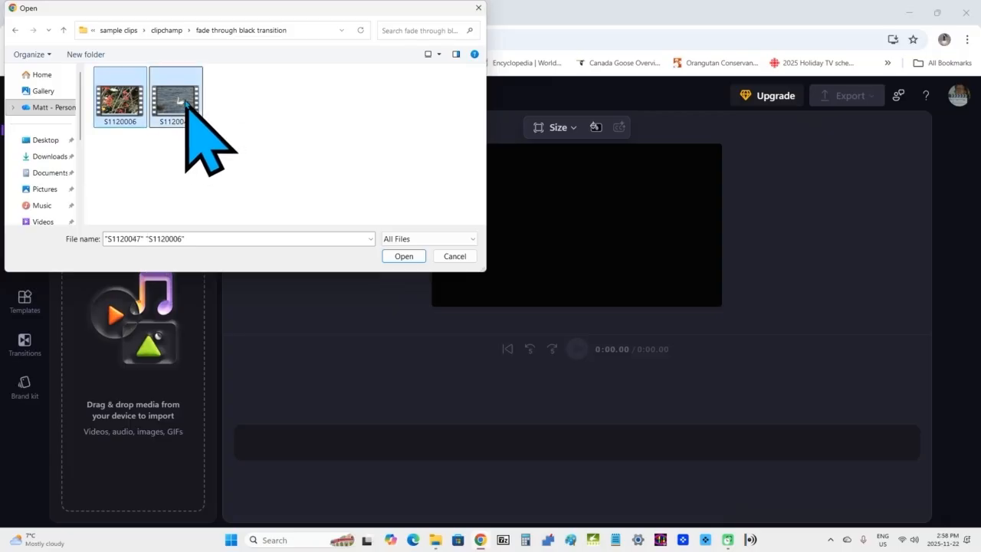
click(399, 259)
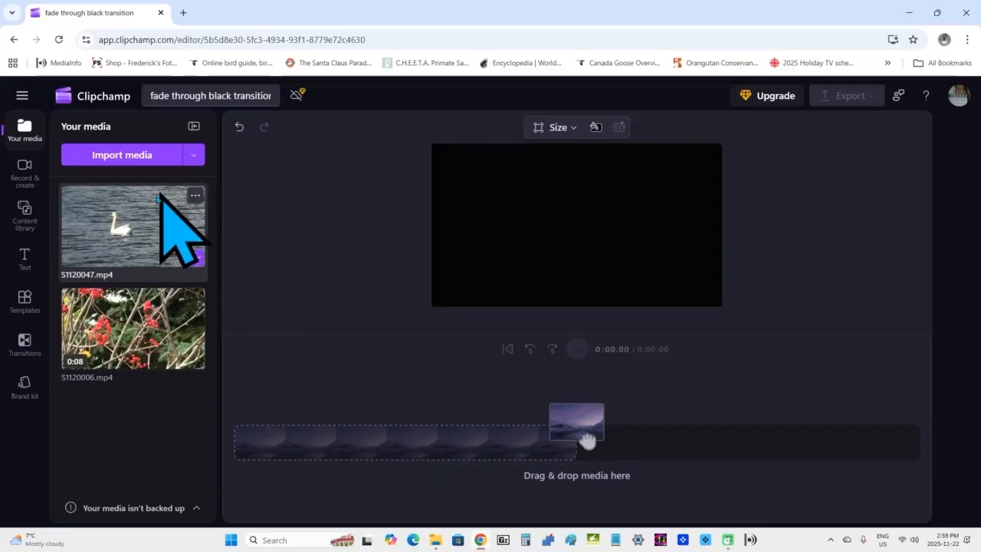
Step: Add the swan clip S1120047.mp4 to the timeline, followed by the berry clip S1120006.mp4 directly after it
click(195, 258)
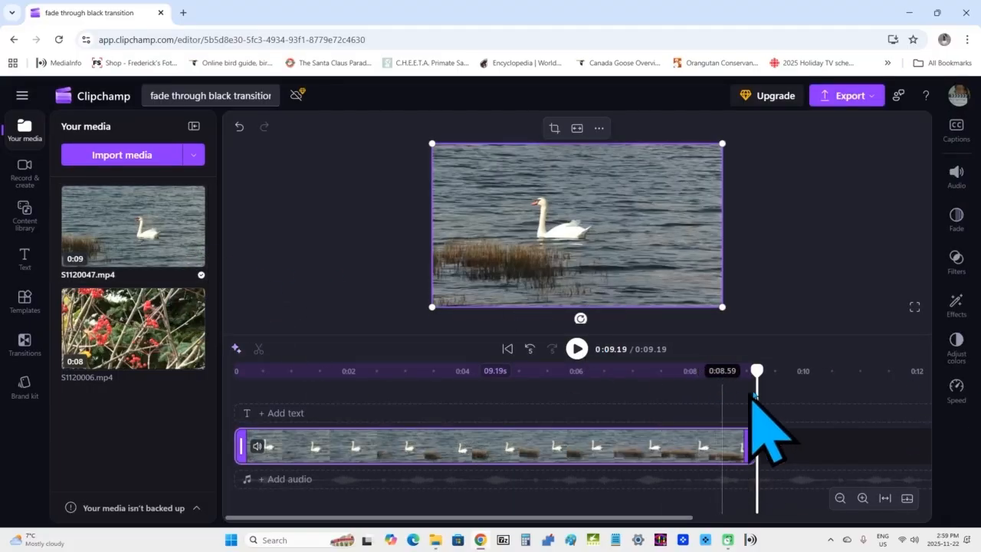
mouse_move(757, 373)
mouse_down()
mouse_move(714, 373)
mouse_move(759, 382)
mouse_up()
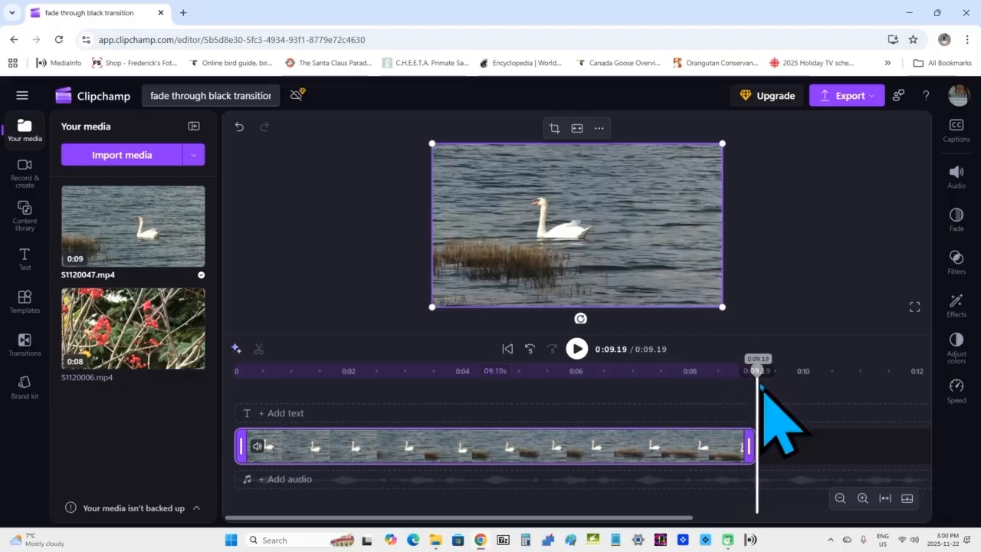
mouse_move(192, 358)
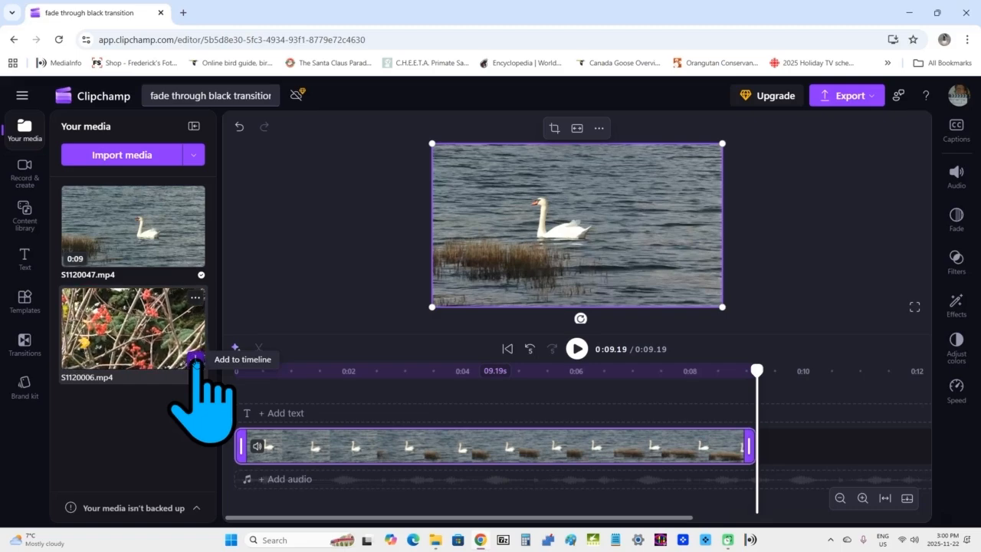
click(195, 358)
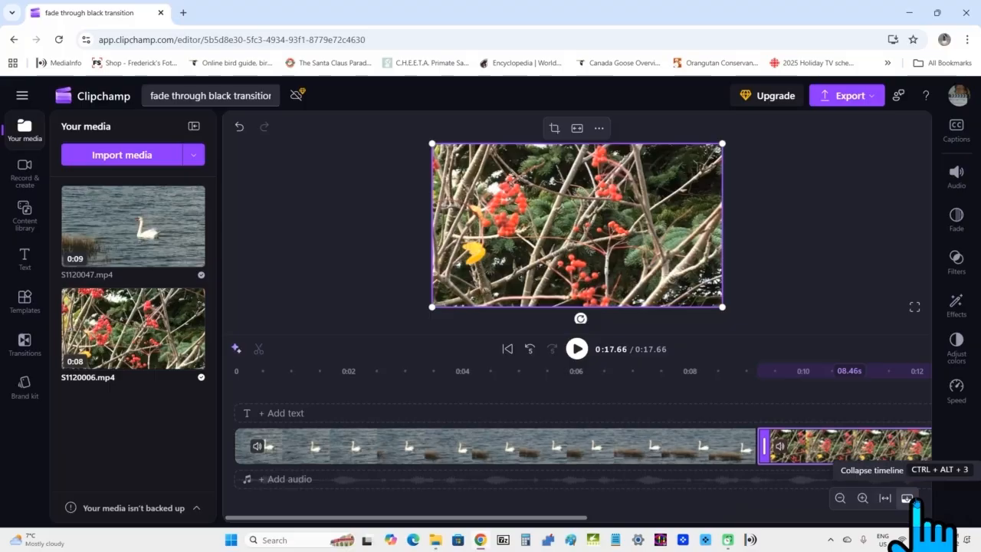
Step: Fit both clips in the timeline view and play the sequence from the start to review the plain cut
click(840, 499)
click(840, 498)
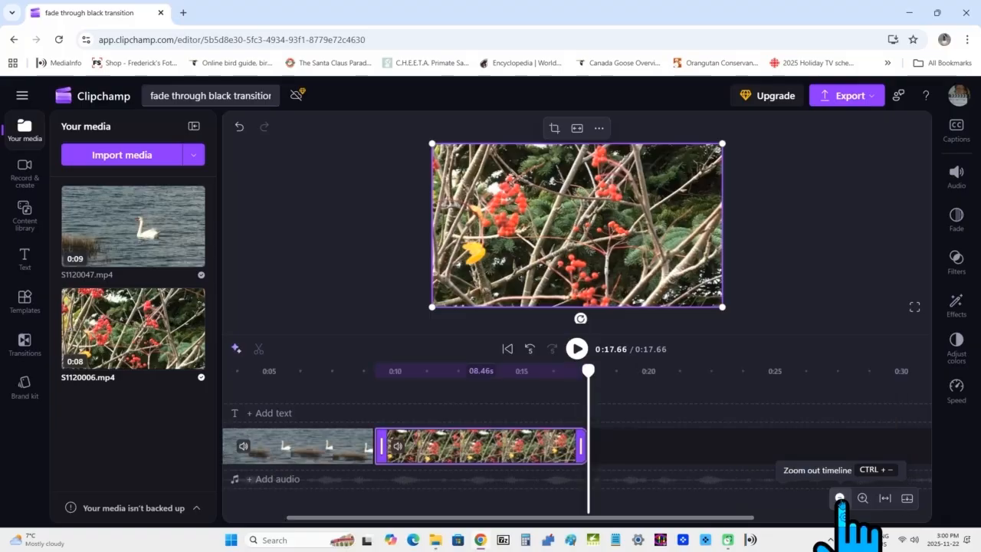
click(840, 499)
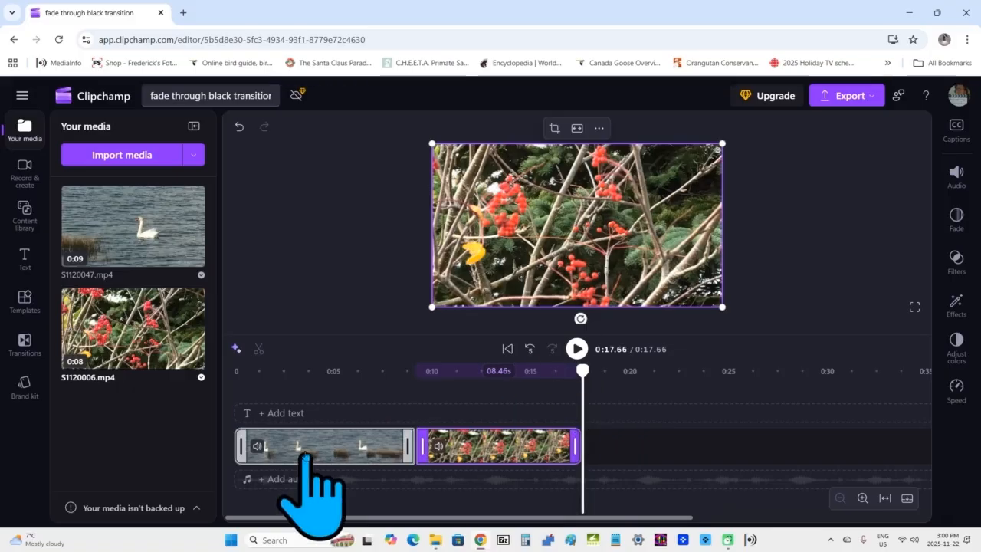
click(508, 350)
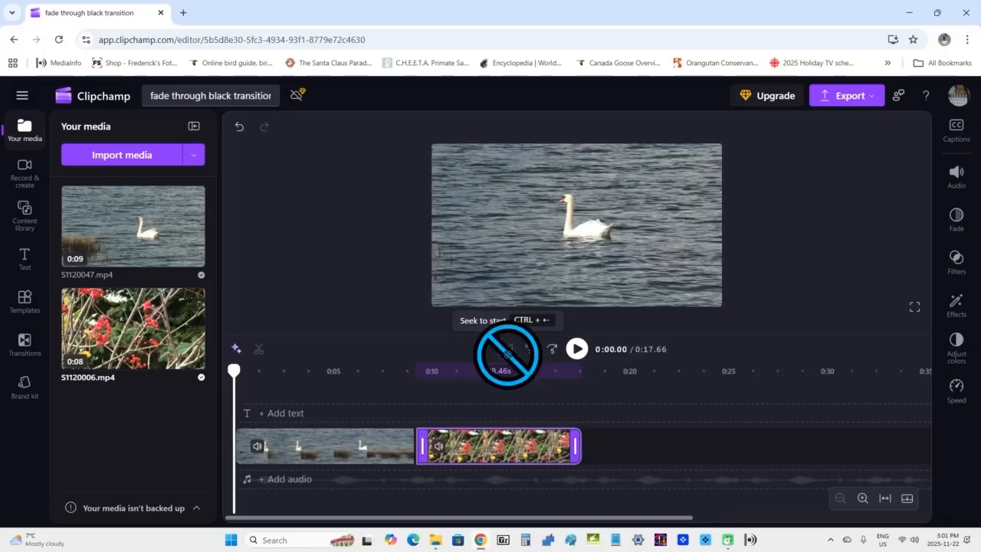
click(578, 350)
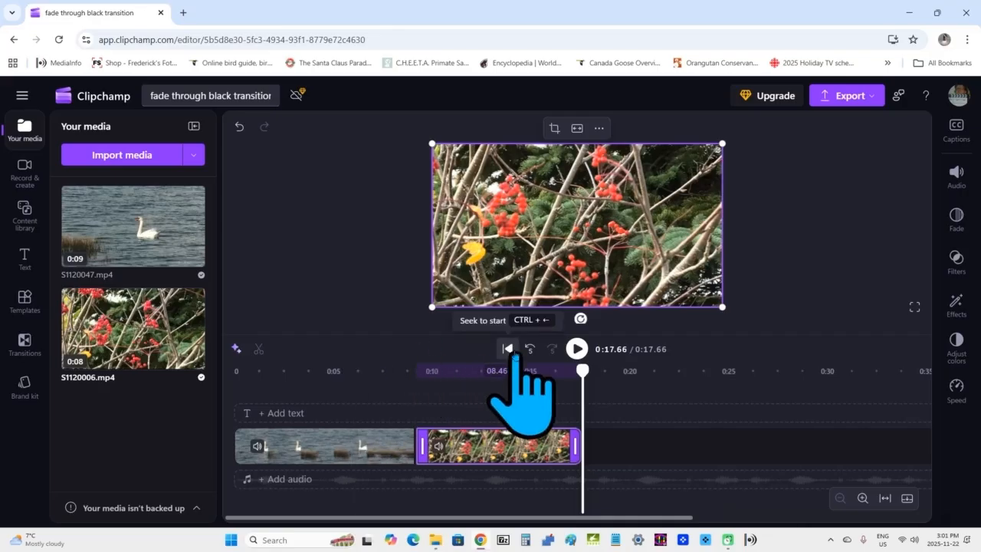
Step: Add the Fade through black transition at the cut between the swan clip and the berry clip on the timeline
click(24, 347)
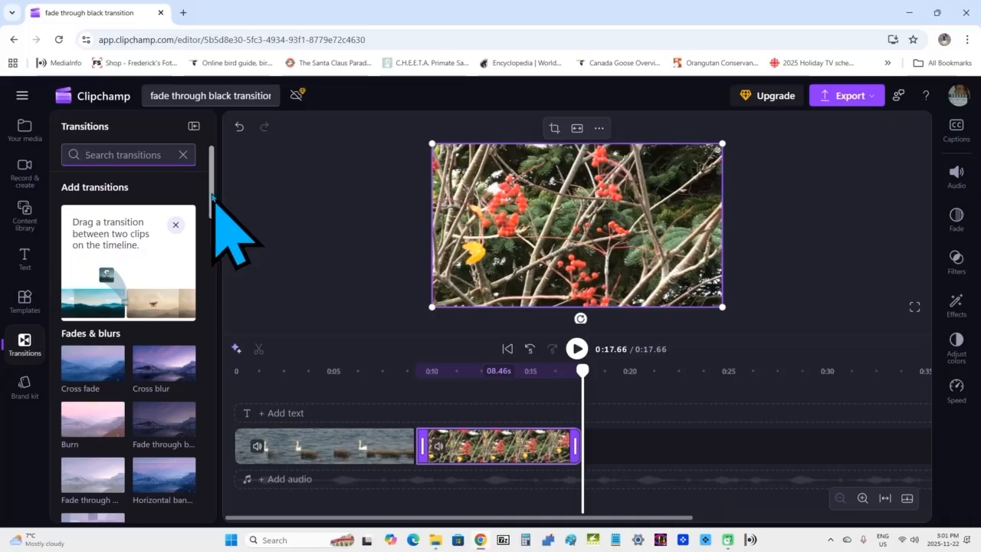
drag(213, 197, 211, 229)
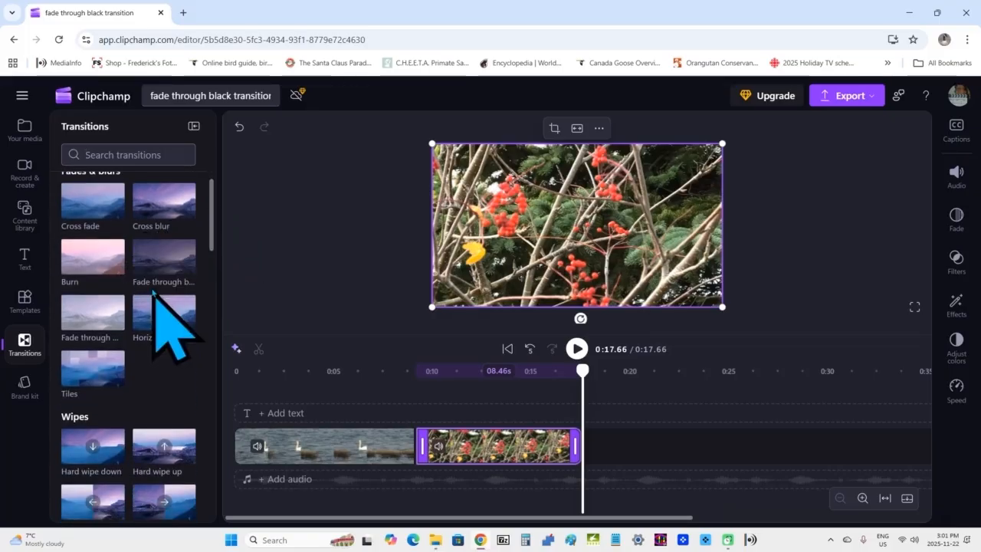
mouse_move(161, 259)
mouse_down()
mouse_move(330, 372)
mouse_move(414, 458)
mouse_up()
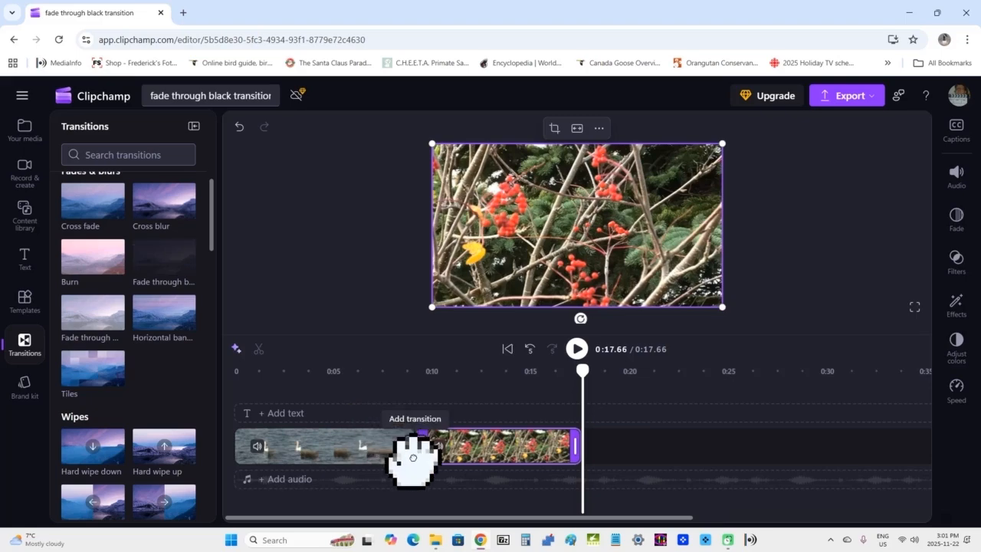
click(415, 455)
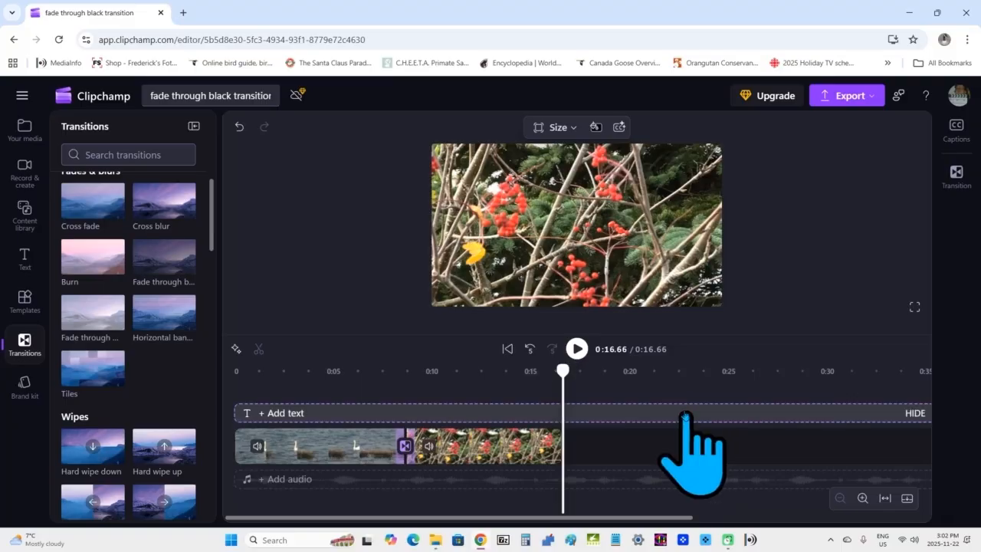
Step: Export the finished video at 720p quality
click(849, 95)
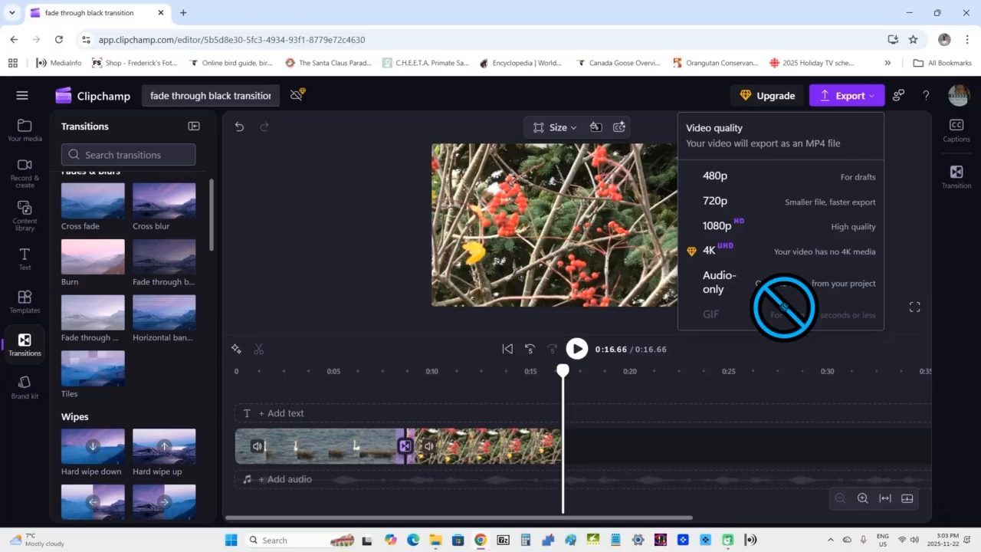
click(768, 198)
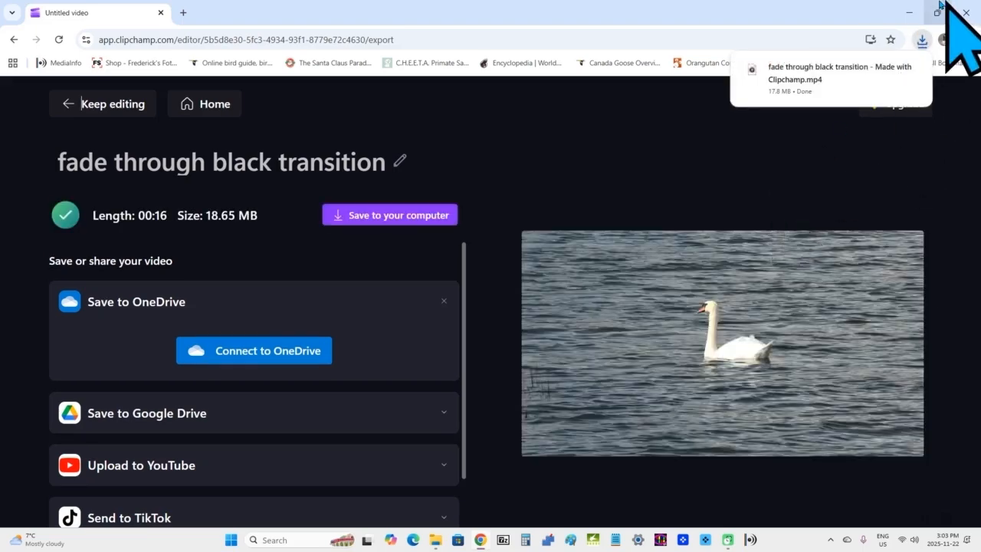
mouse_move(812, 88)
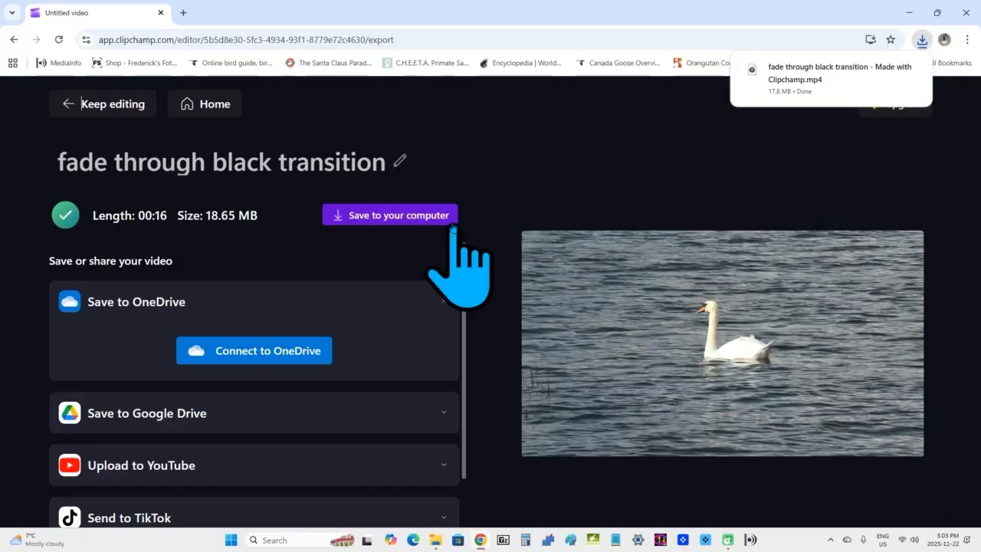
Step: Save the exported MP4 to the computer in sample clips > clipchamp > fade through black transition, keeping the suggested file name
click(370, 218)
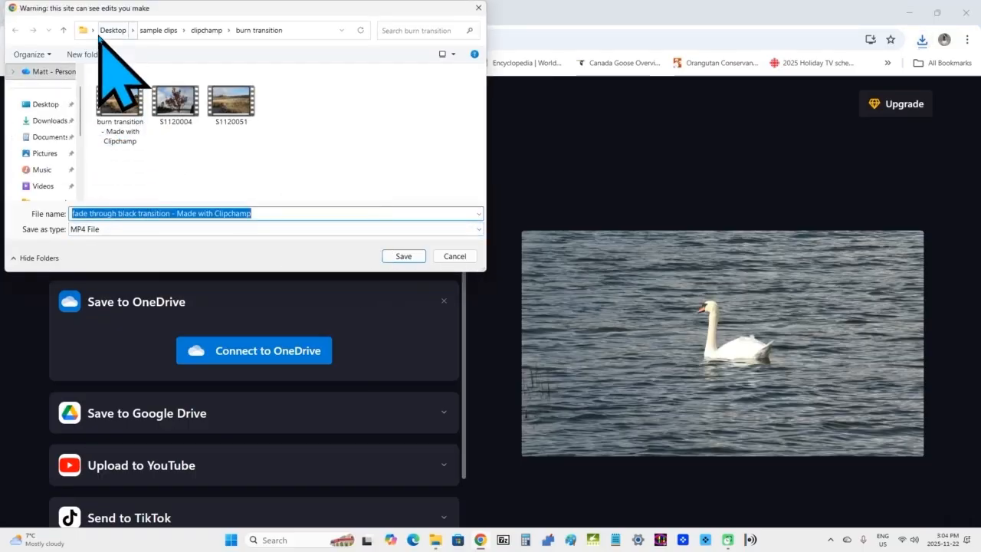
click(161, 33)
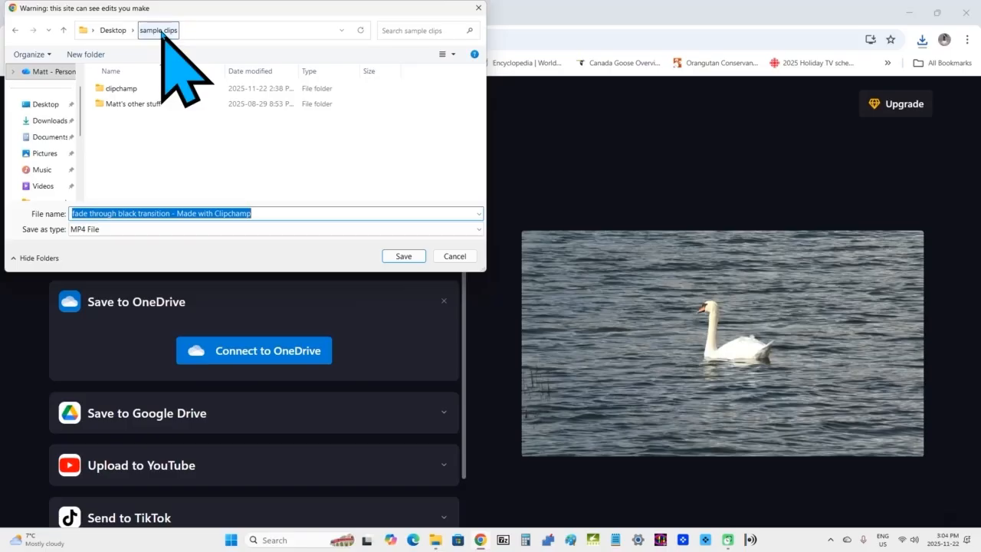
click(107, 89)
double_click(107, 89)
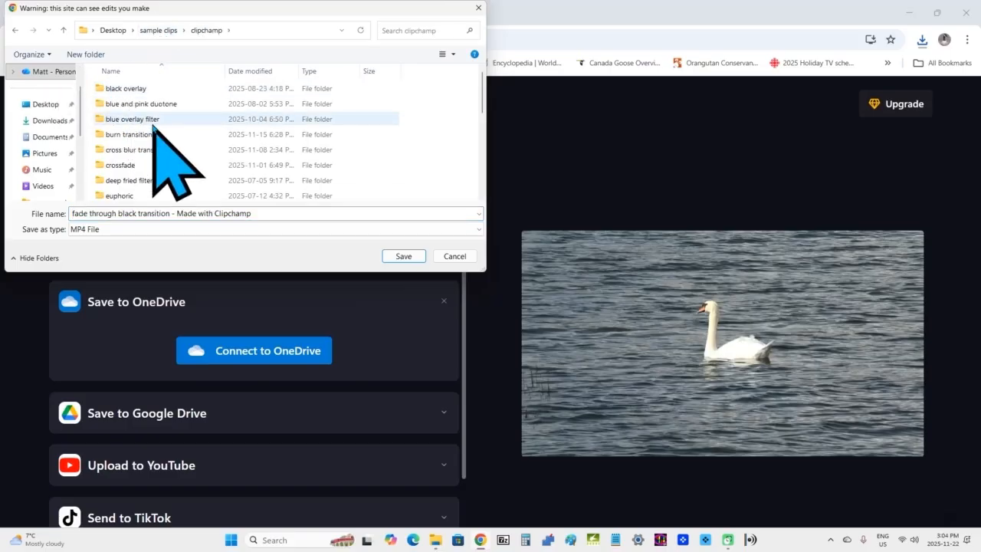
scroll(154, 127, down, 2)
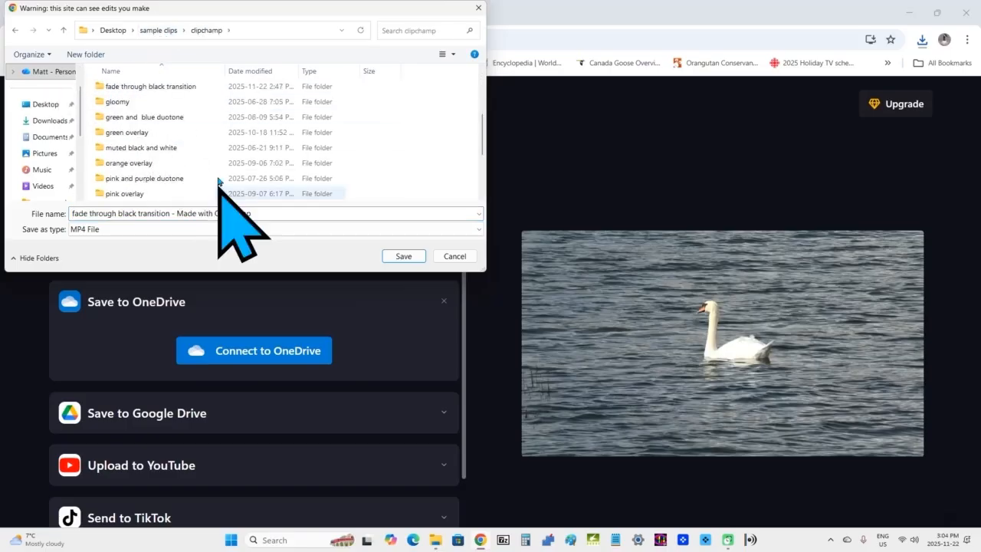
click(172, 86)
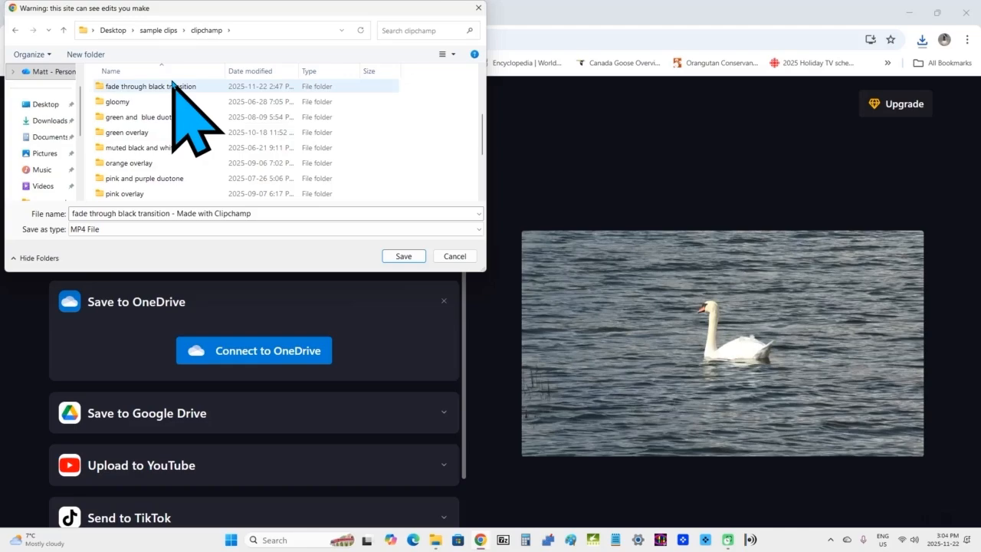
double_click(172, 86)
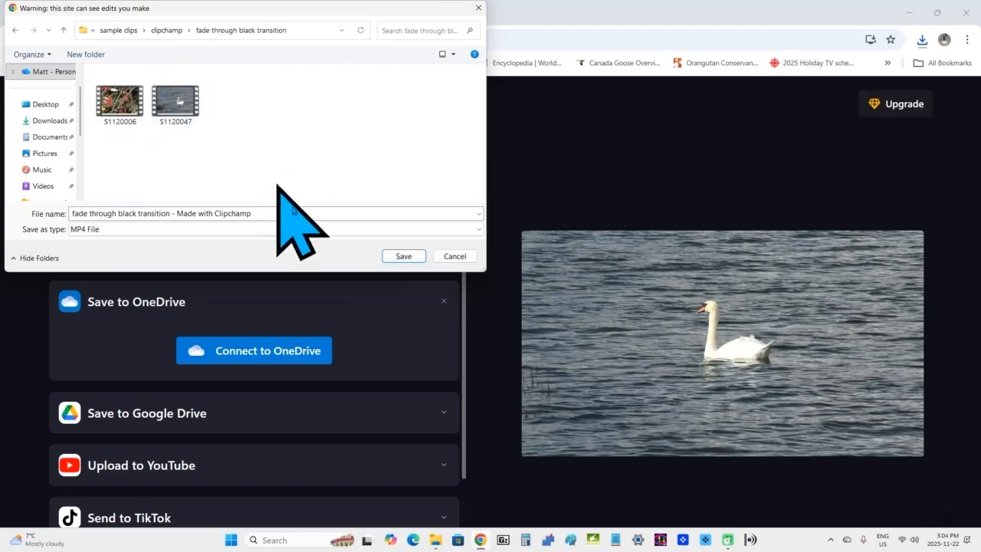
click(398, 258)
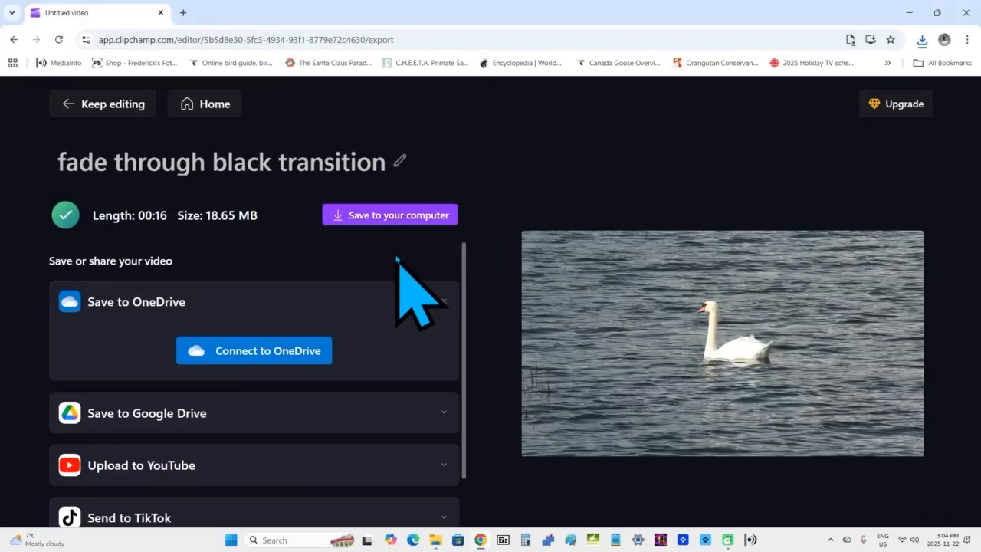
Step: From the desktop, browse to sample clips > clipchamp > fade through black transition and play the exported video to review the transition
click(911, 12)
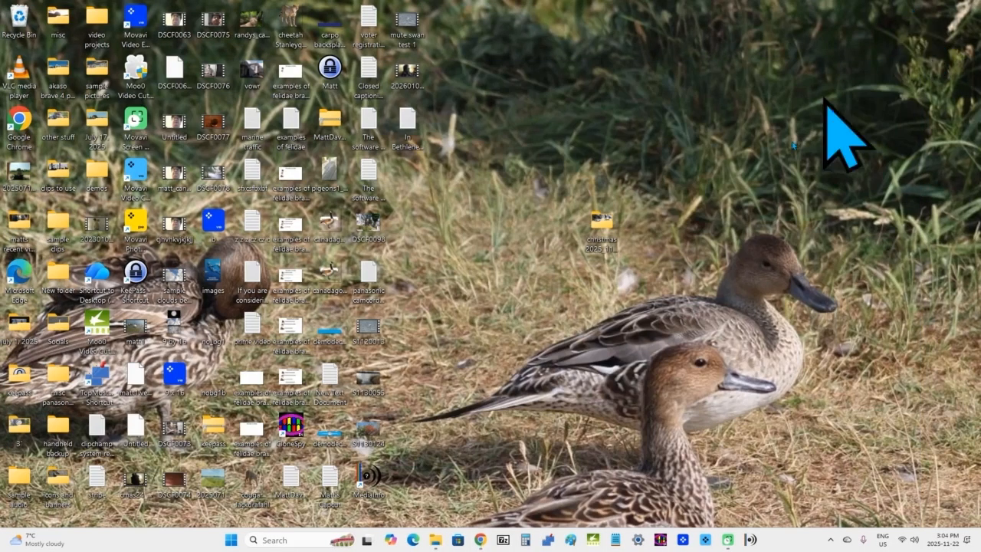
double_click(53, 224)
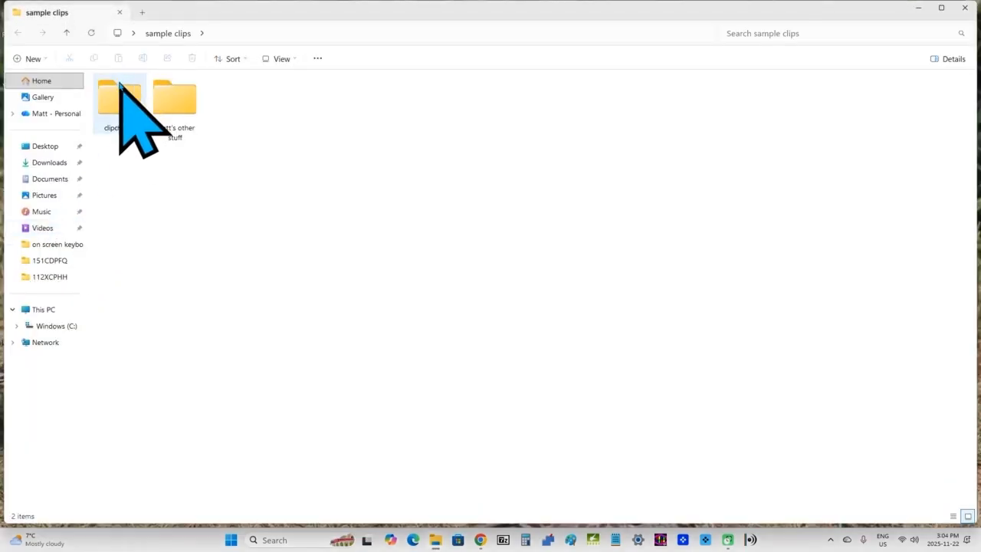
click(118, 90)
double_click(118, 90)
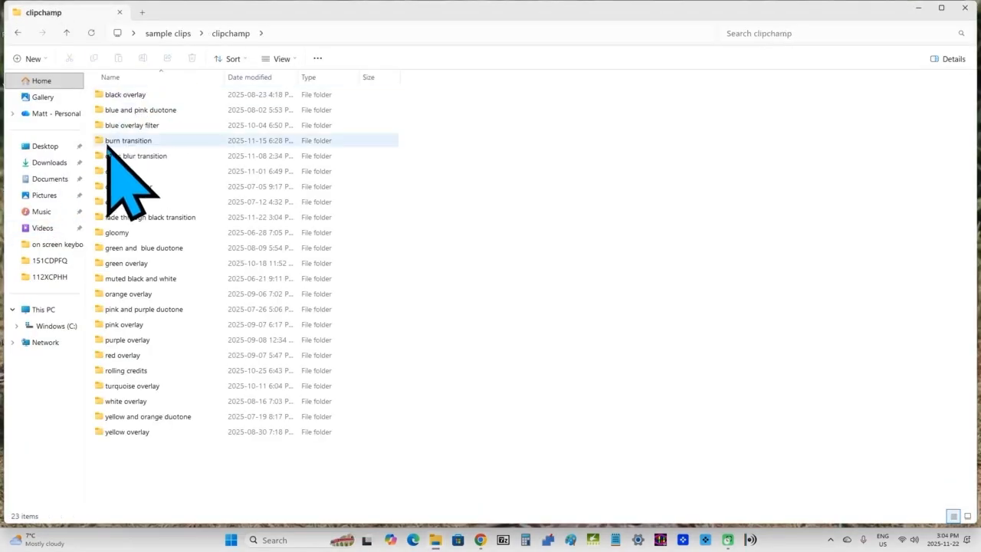
double_click(170, 219)
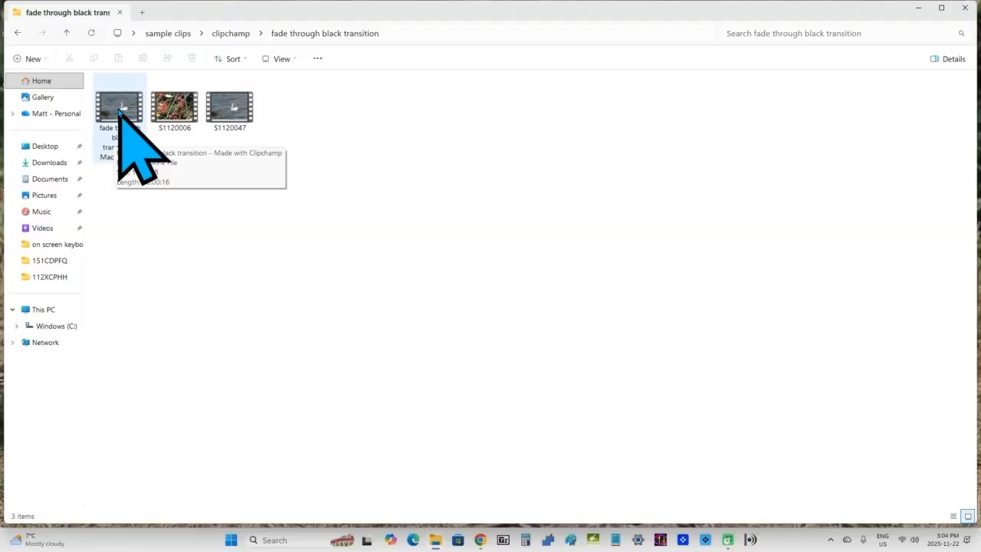
double_click(118, 110)
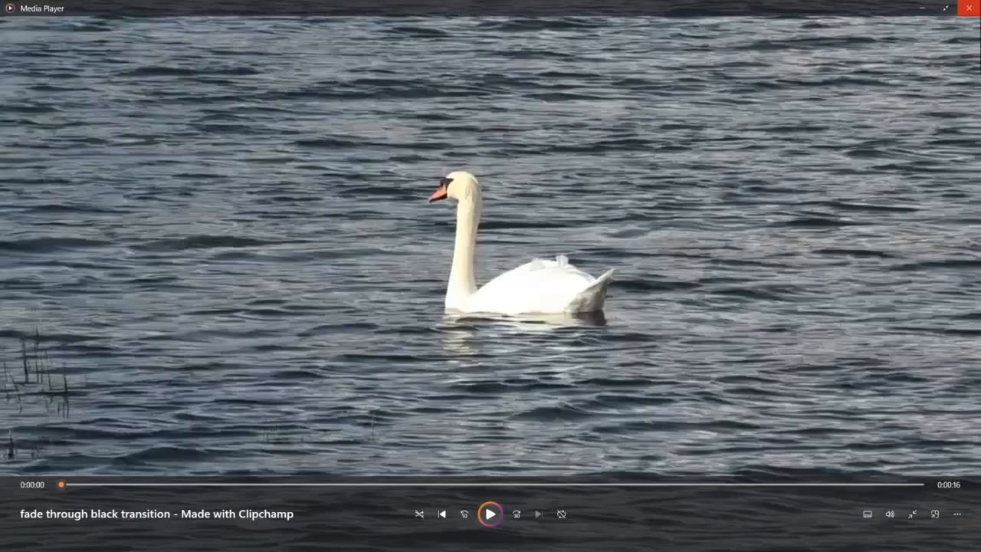
Step: Close the media player and the folder window, switch back to Clipchamp in Chrome, and return to editing the project
click(967, 6)
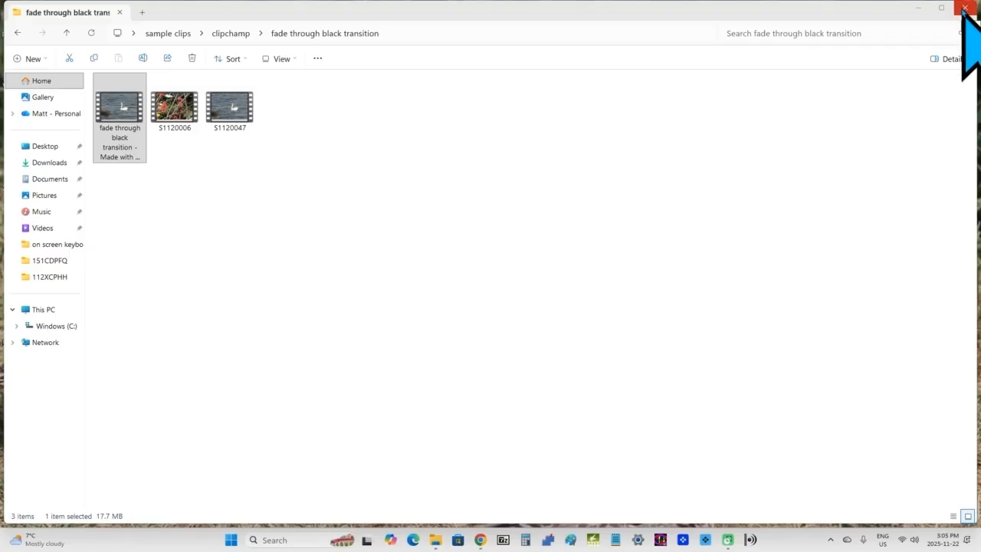
click(965, 8)
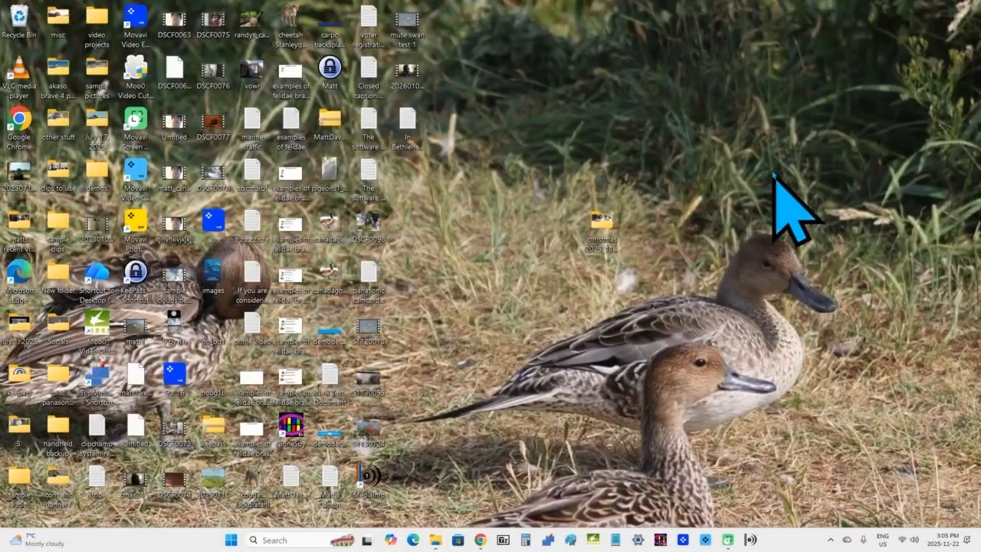
mouse_move(481, 543)
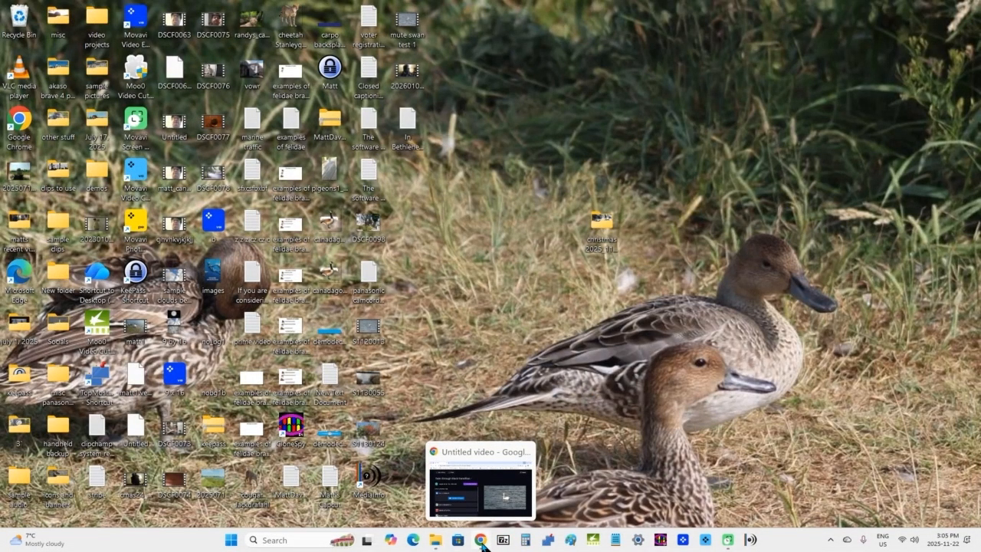
click(481, 543)
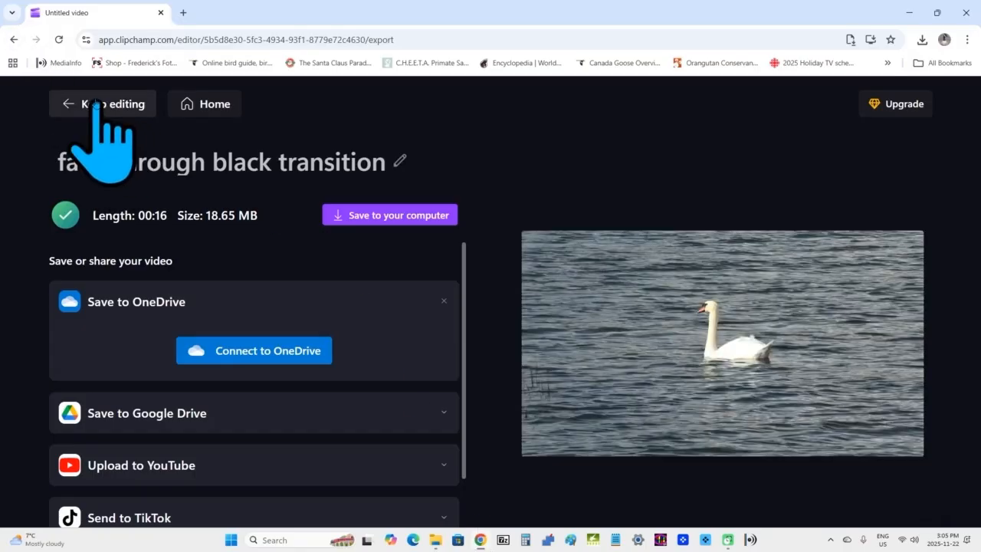
click(95, 107)
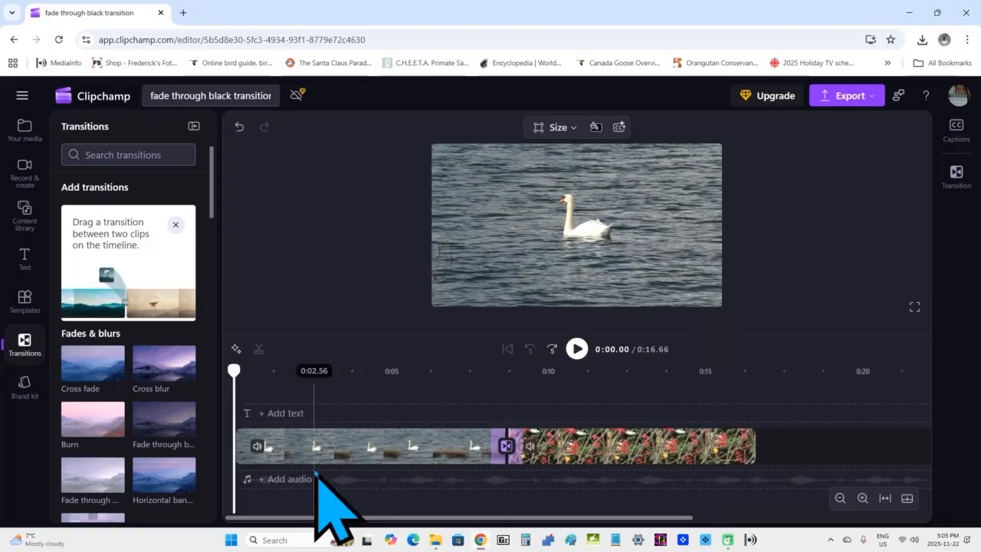
click(378, 437)
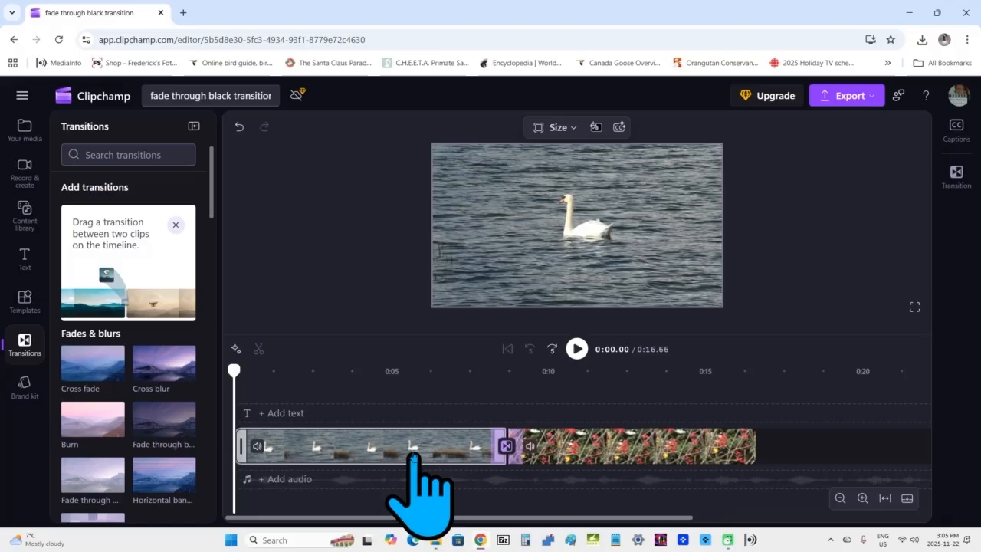
click(830, 445)
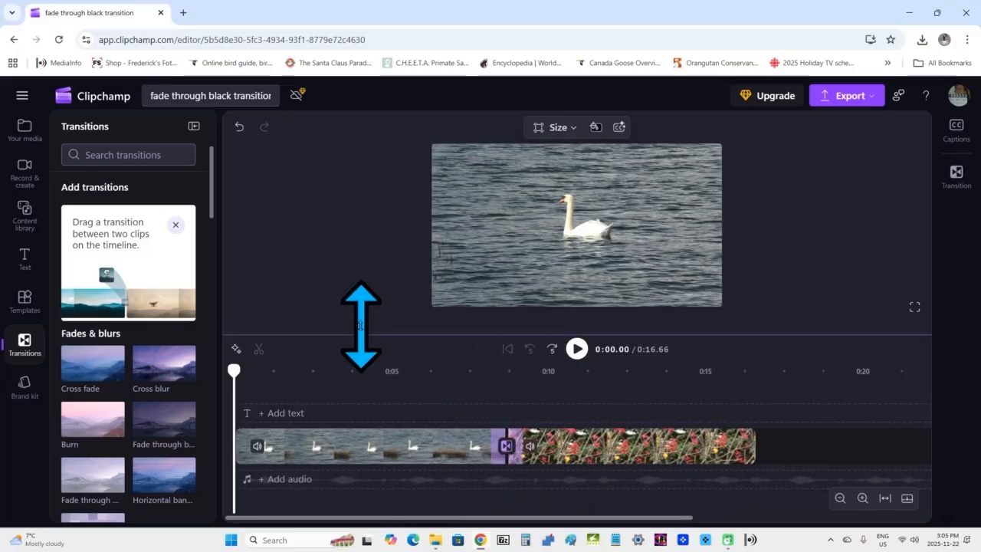
Step: Go back to the Clipchamp home page and reopen the "fade through black transition" project from Your videos
click(21, 96)
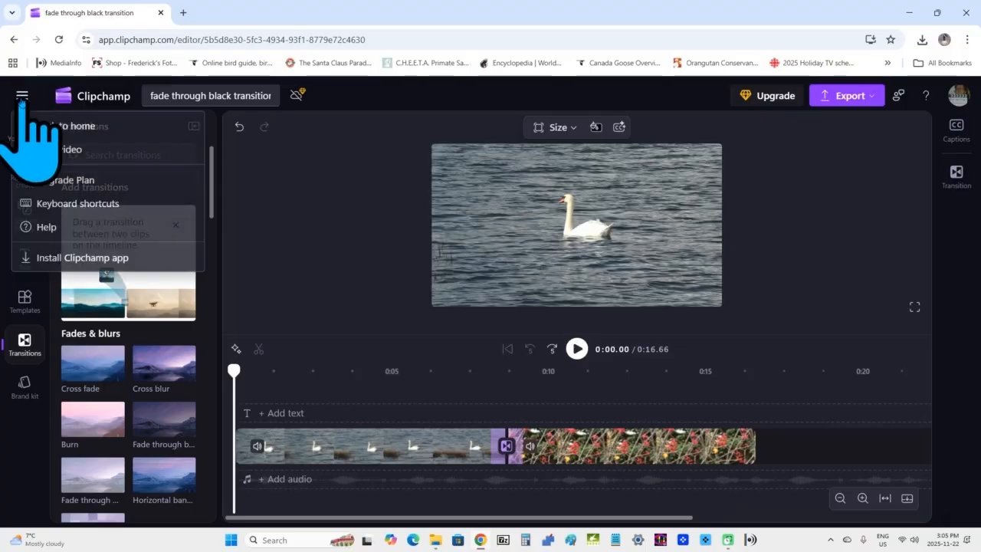
click(79, 130)
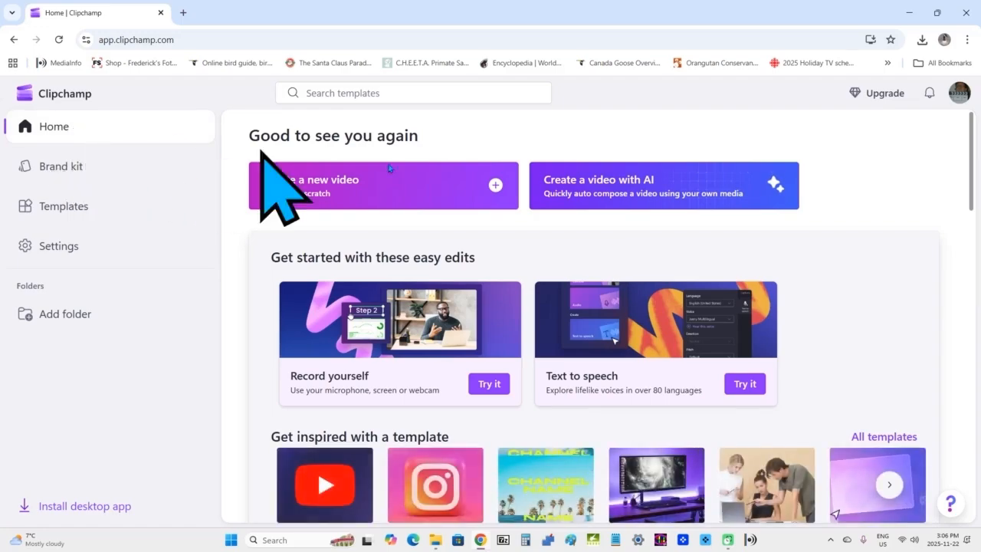
scroll(667, 218, down, 5)
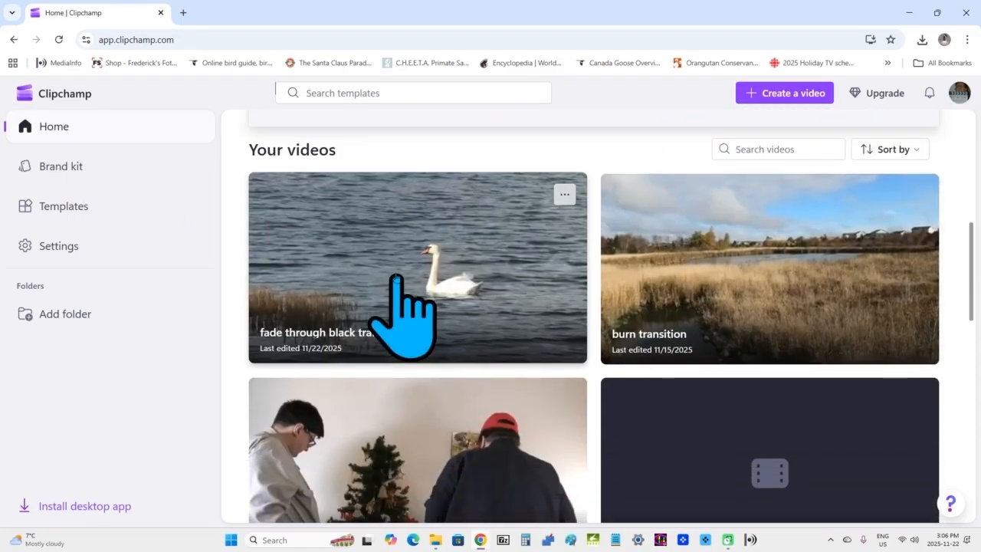
click(465, 247)
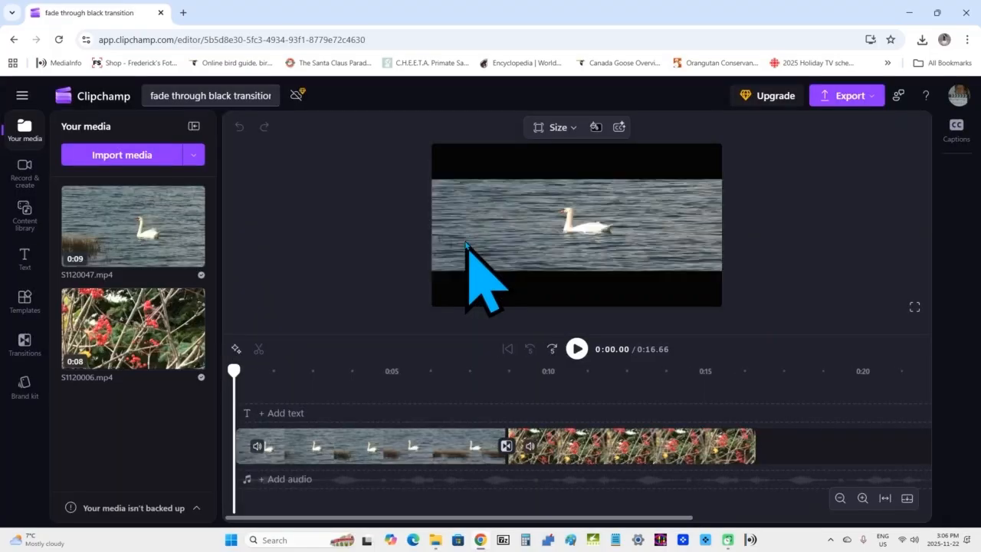